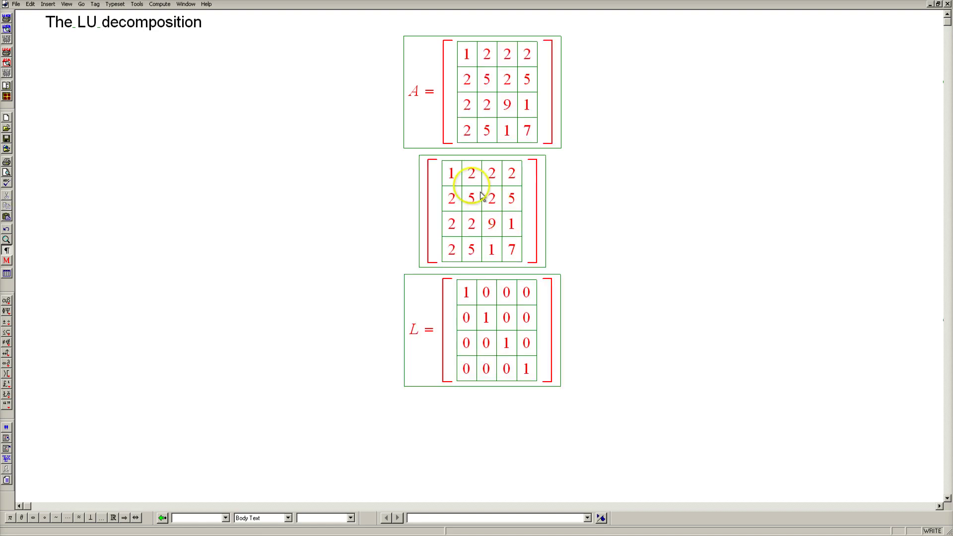
# Highlight matrix A's top row, first column and then the whole matrix to show its symmetry, then deselect
pyautogui.moveTo(447, 173); pyautogui.dragTo(475, 181)
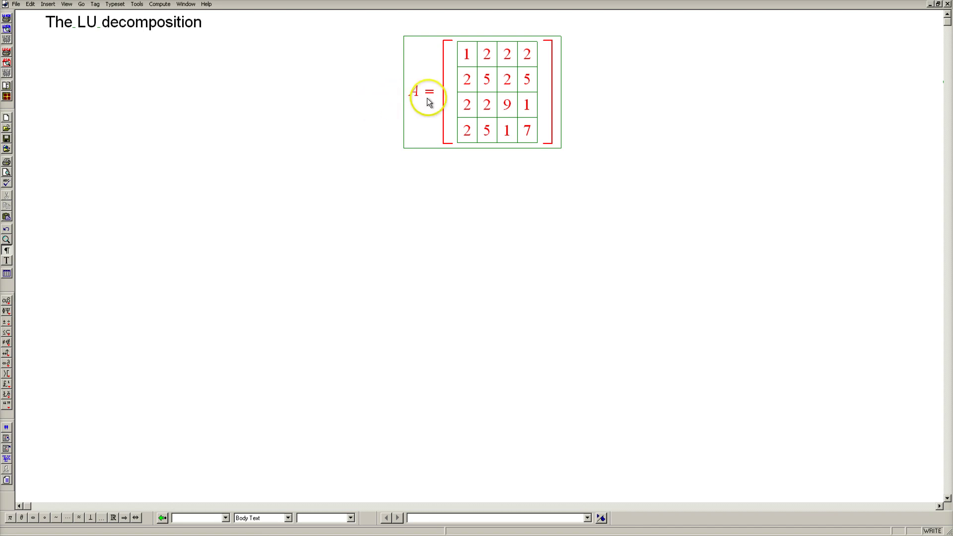
pyautogui.moveTo(465, 99); pyautogui.dragTo(481, 100)
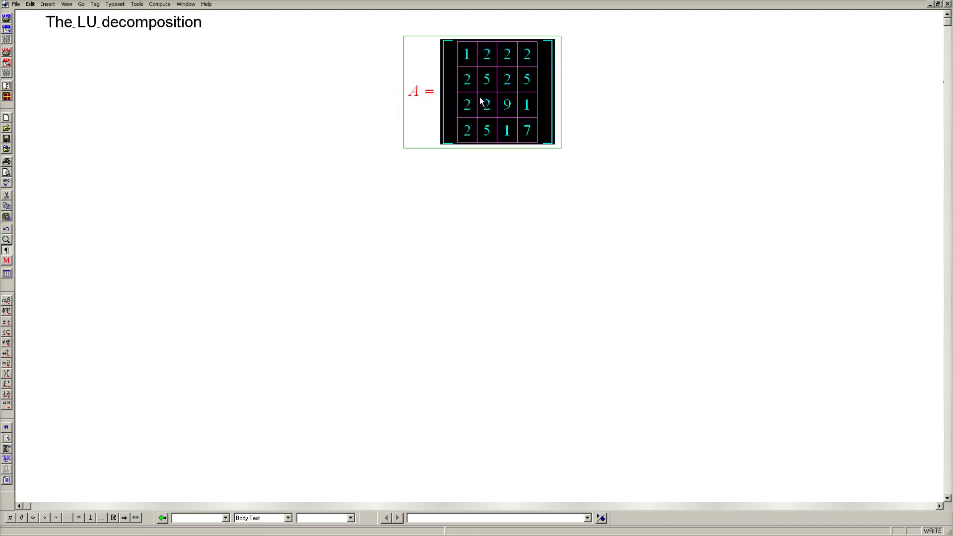
pyautogui.moveTo(480, 101); pyautogui.dragTo(523, 57)
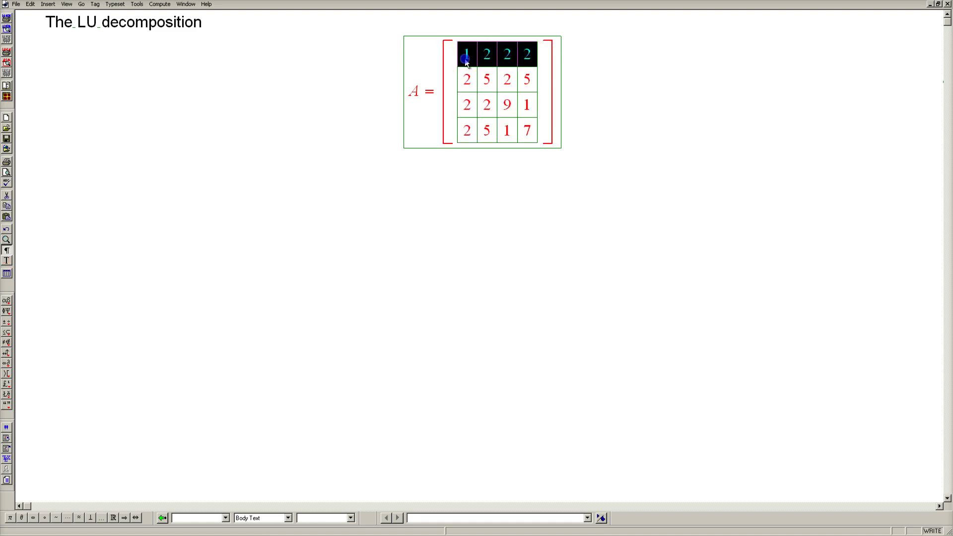
pyautogui.moveTo(465, 58); pyautogui.dragTo(465, 130)
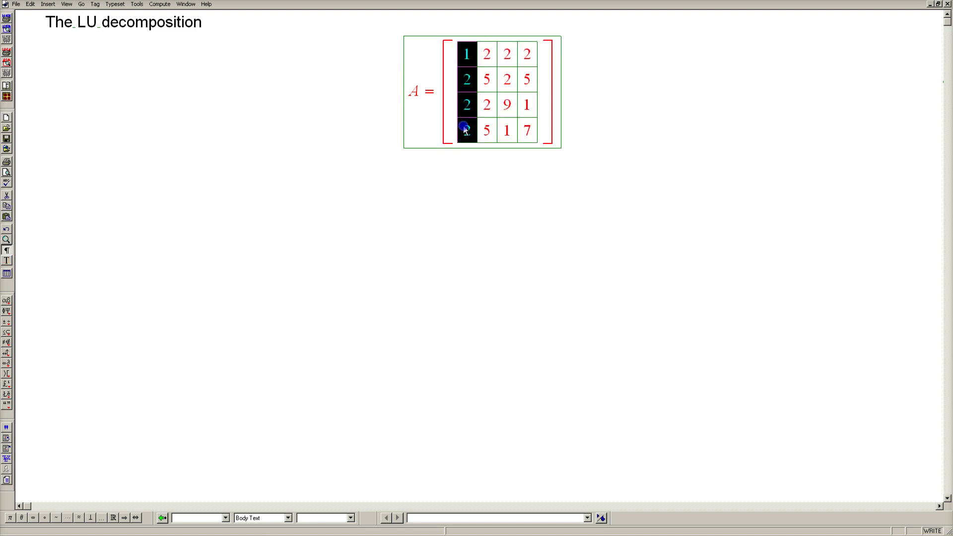
pyautogui.click(466, 158)
pyautogui.moveTo(446, 128); pyautogui.dragTo(492, 168)
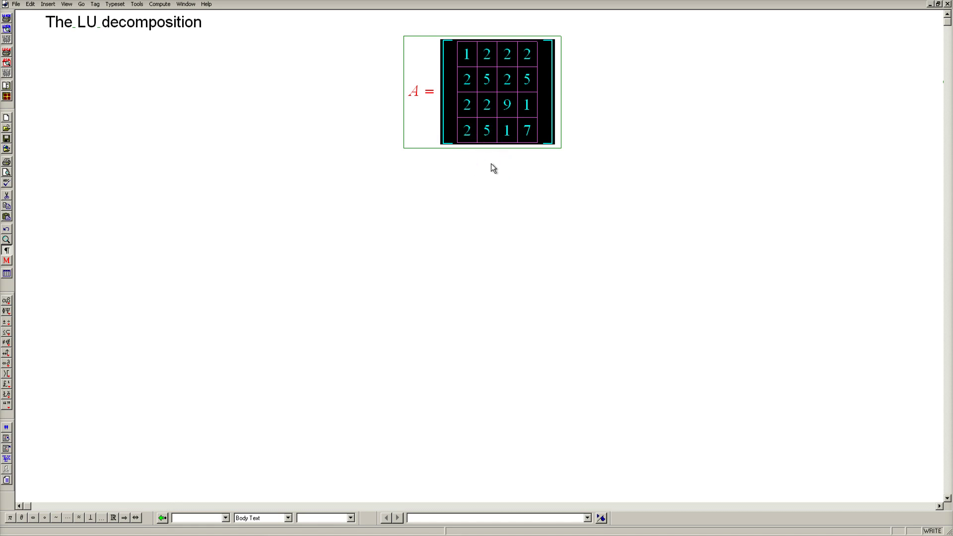
pyautogui.click(491, 165)
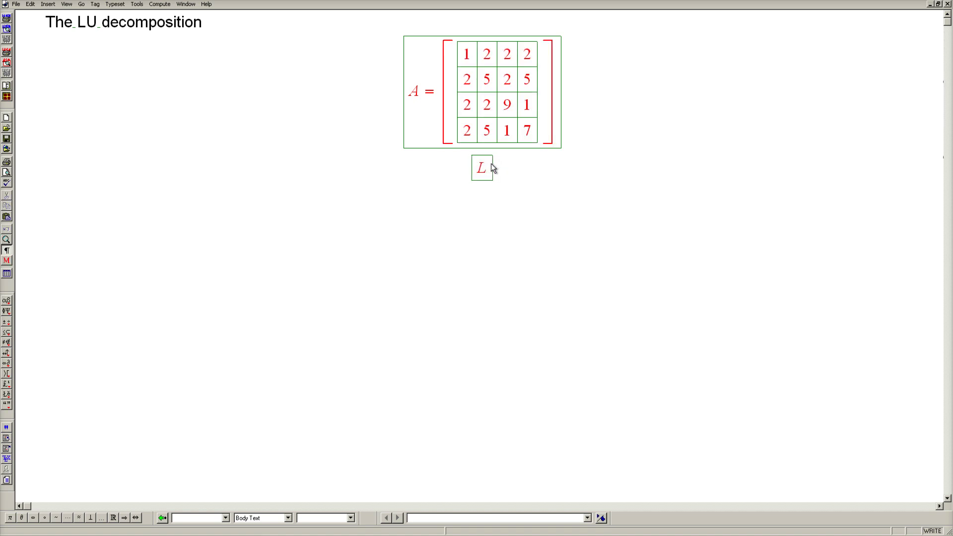
# Define L as the 4x4 identity matrix below A and drag a copy of A into a new display between them
pyautogui.click(528, 173)
pyautogui.hotkey('ctrl', 'v')
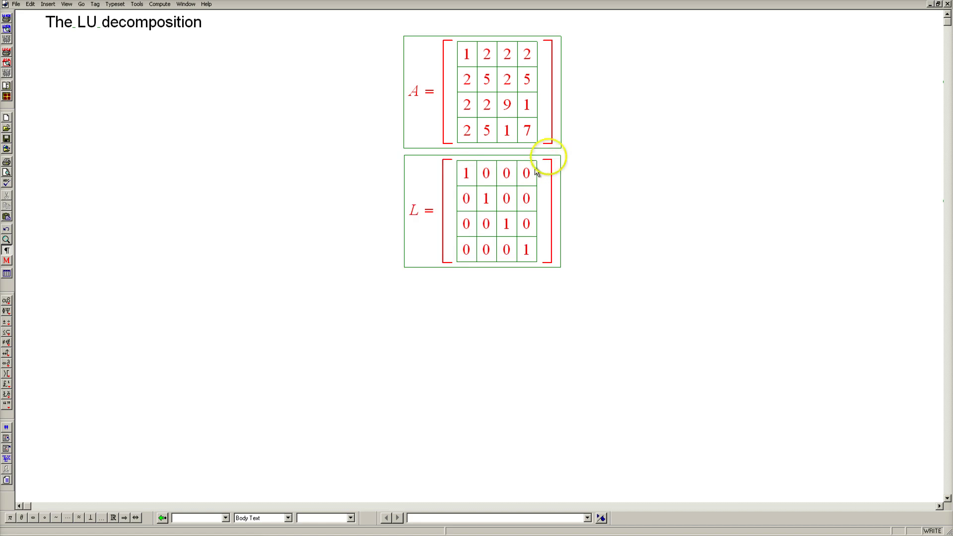
pyautogui.click(576, 130)
pyautogui.hotkey('ctrl', 'd')
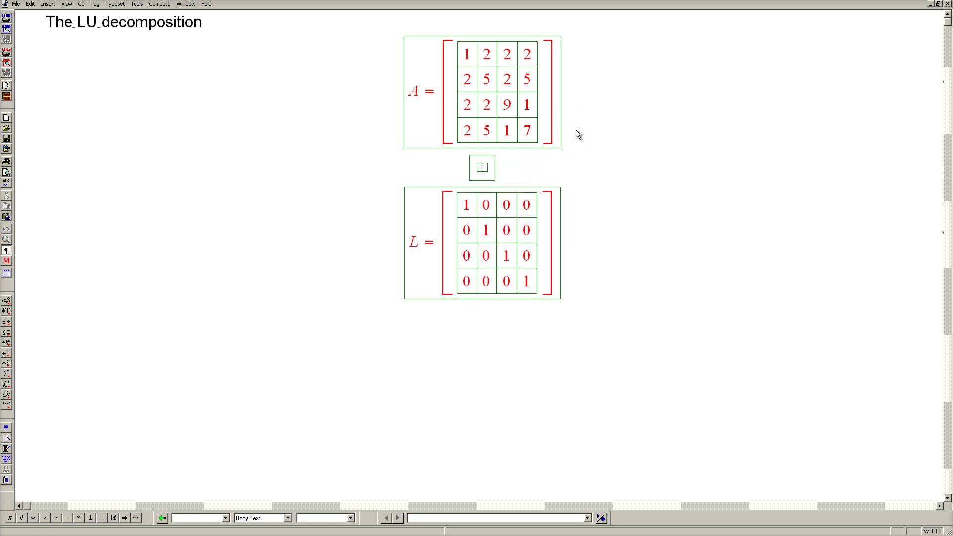
pyautogui.moveTo(554, 124); pyautogui.dragTo(489, 175)
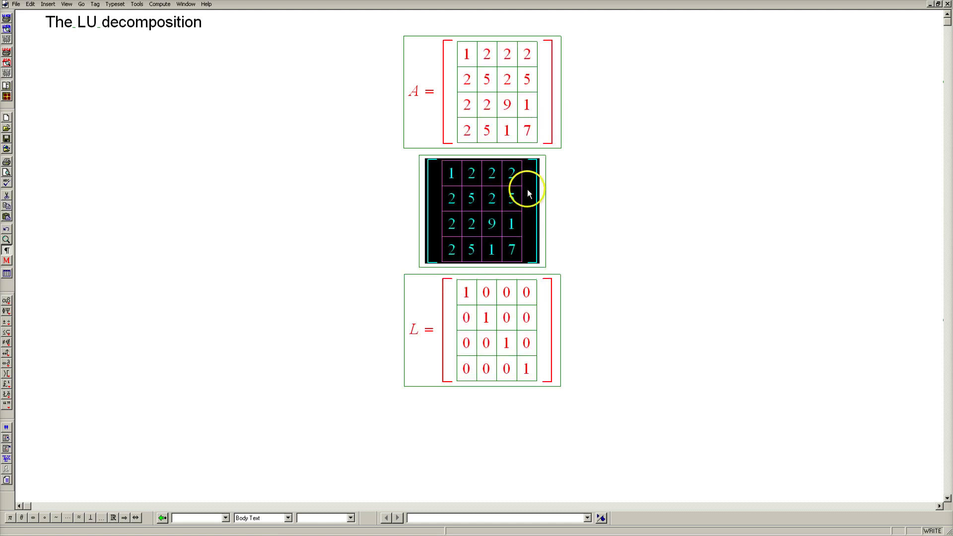
# Compare the copy's first two rows and enter multiplier 2 at L's row 2, column 1
pyautogui.click(557, 317)
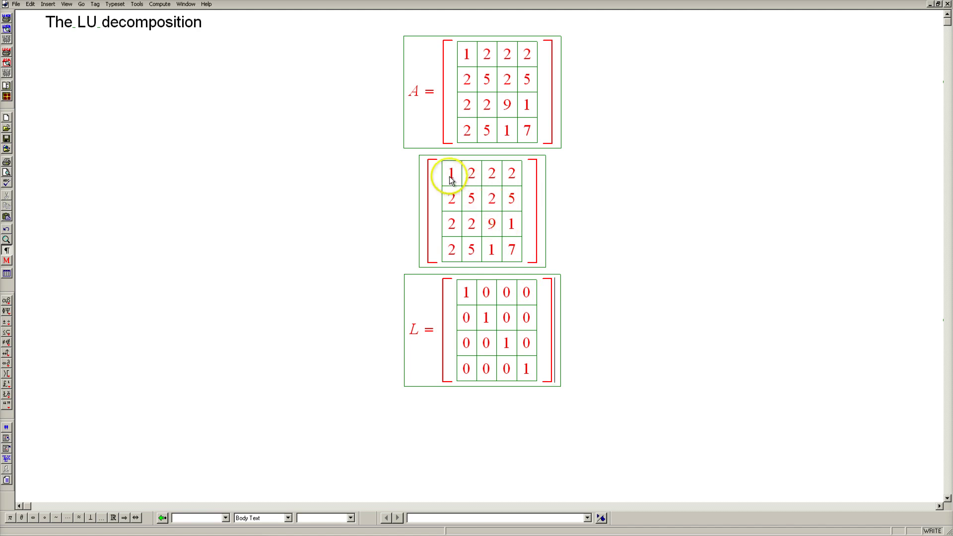
pyautogui.moveTo(448, 174); pyautogui.dragTo(515, 183)
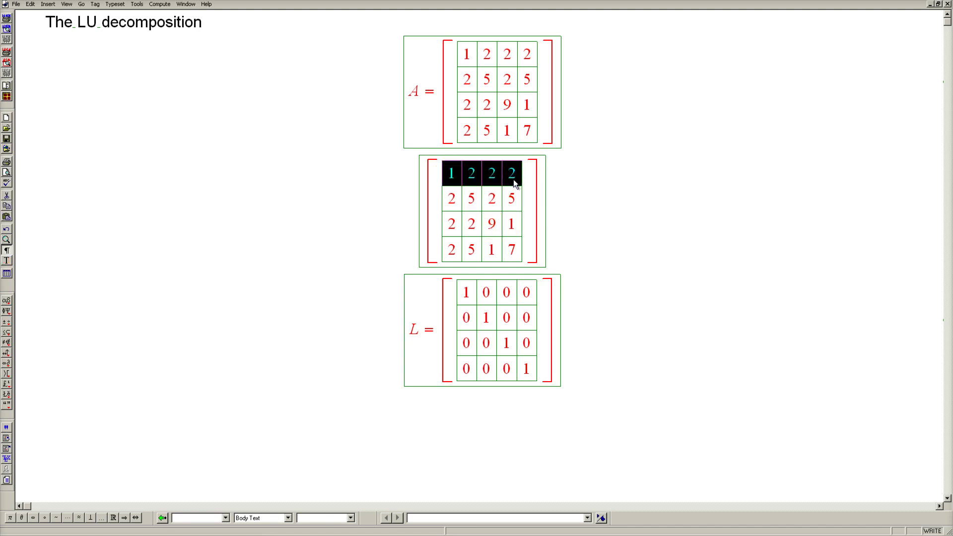
pyautogui.moveTo(451, 198); pyautogui.dragTo(511, 201)
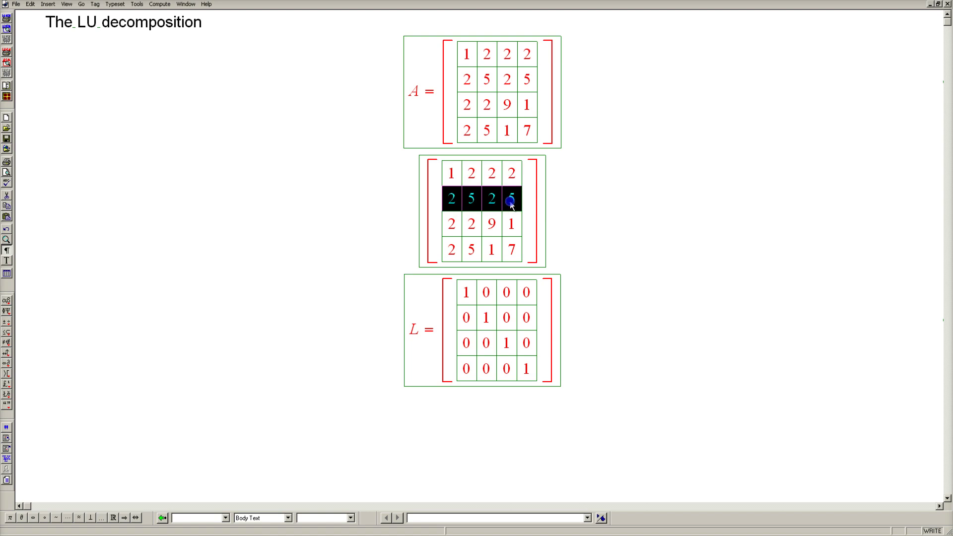
pyautogui.moveTo(463, 318); pyautogui.dragTo(473, 320)
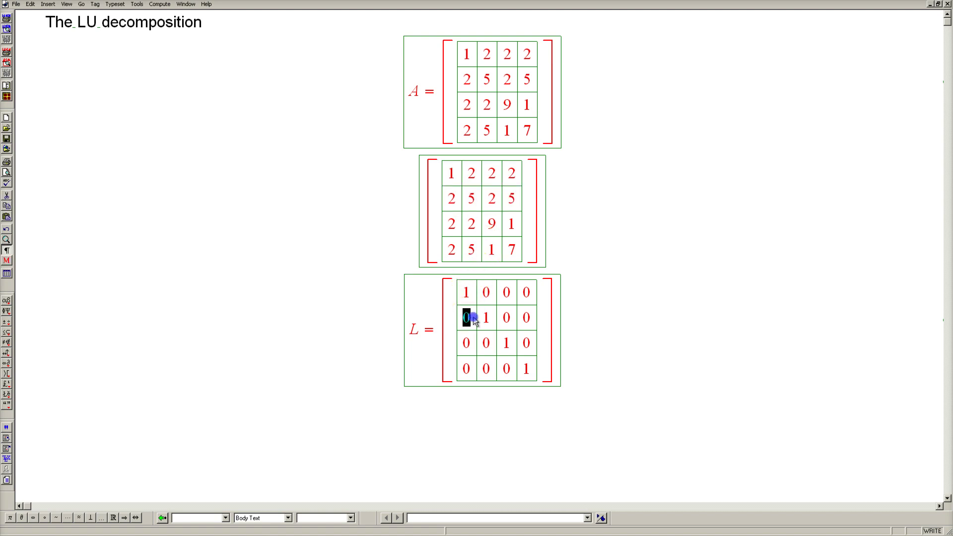
pyautogui.write('2')
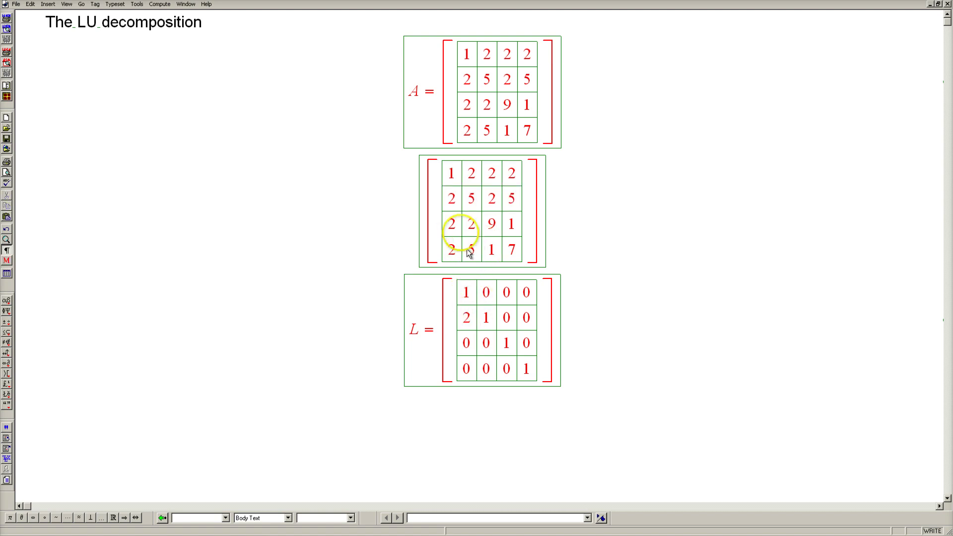
# Overwrite the working copy's second row with 0, 1, −2, 1
pyautogui.moveTo(448, 198); pyautogui.dragTo(462, 204)
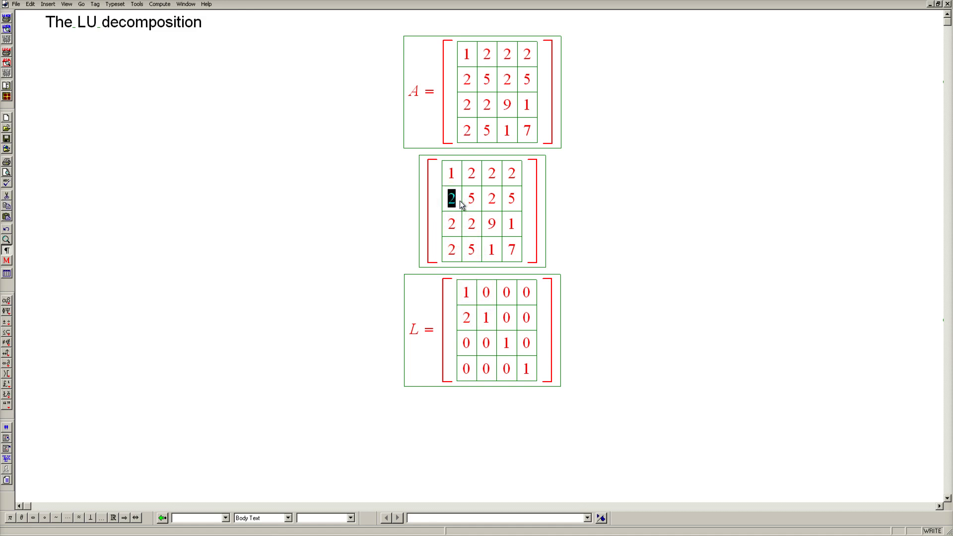
pyautogui.write('0')
pyautogui.moveTo(468, 199); pyautogui.dragTo(478, 203)
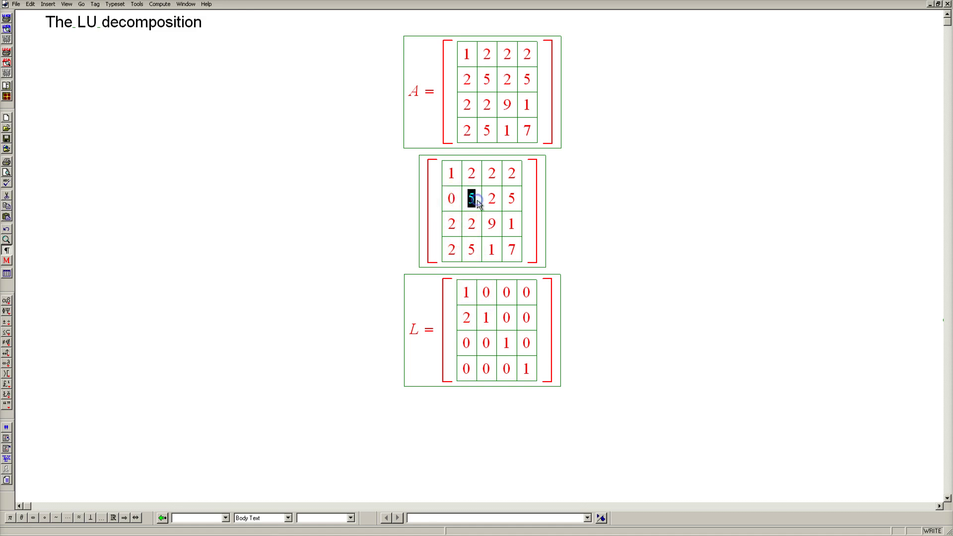
pyautogui.write('1')
pyautogui.click(486, 199)
pyautogui.write('-')
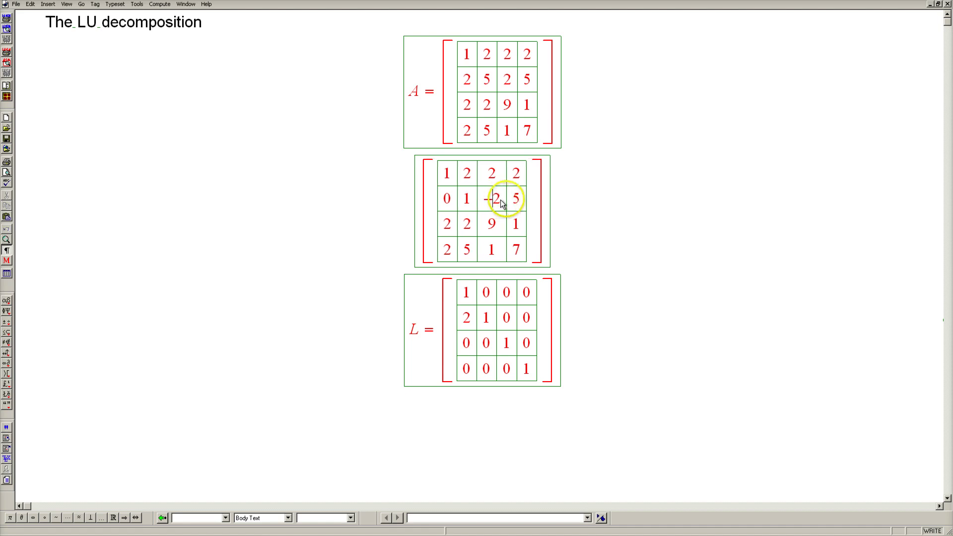
pyautogui.moveTo(510, 199); pyautogui.dragTo(521, 203)
pyautogui.write('1')
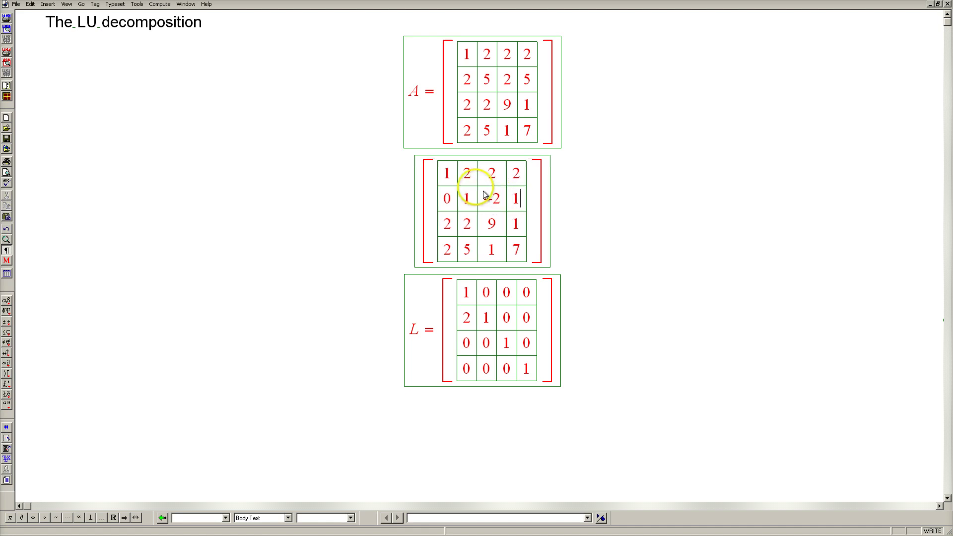
# Compare the pivot row with row 3 and enter multiplier 2 at L's row 3, column 1
pyautogui.moveTo(455, 181); pyautogui.dragTo(516, 177)
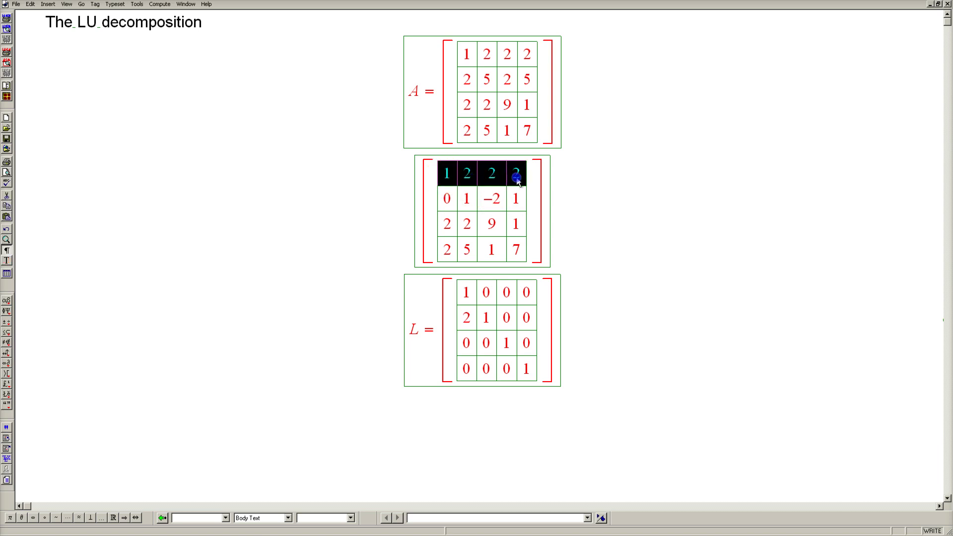
pyautogui.moveTo(444, 222); pyautogui.dragTo(514, 229)
pyautogui.doubleClick(467, 341)
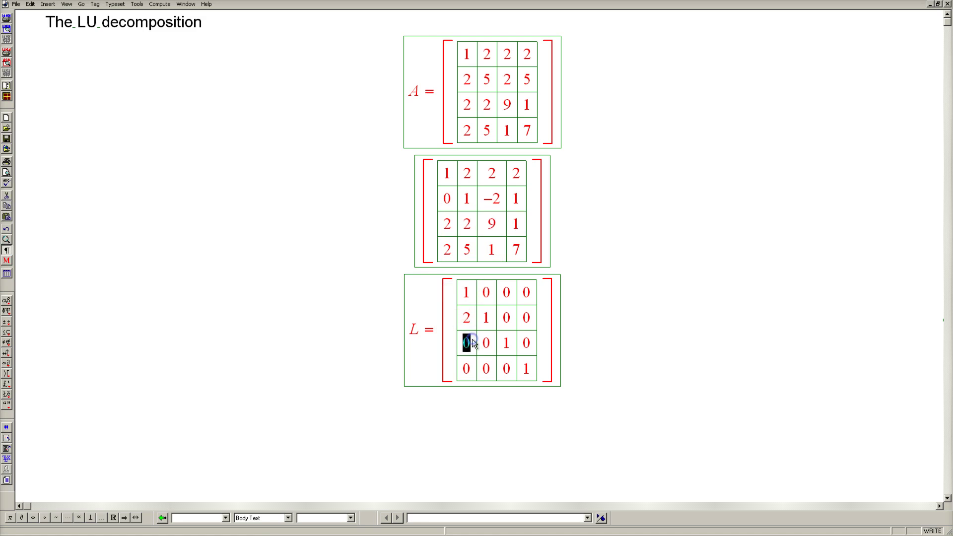
pyautogui.write('2')
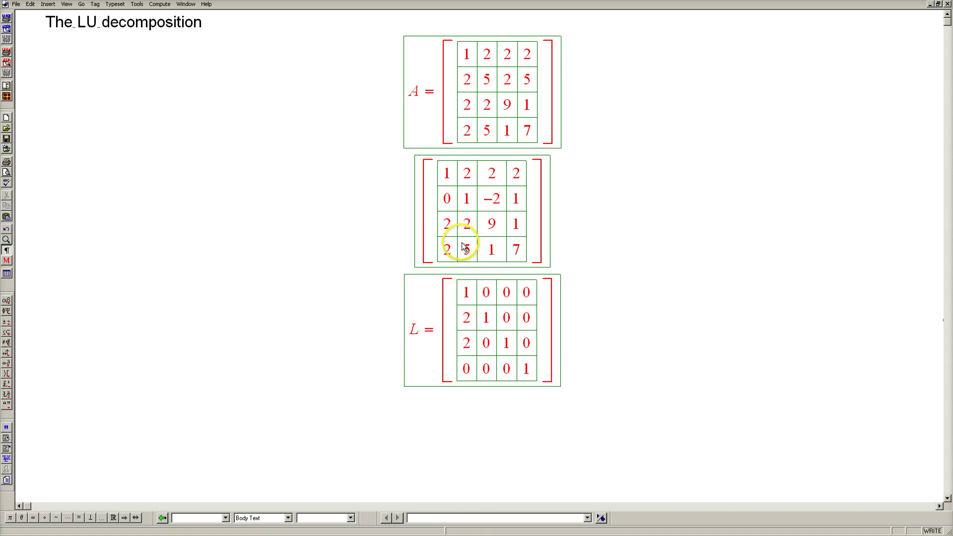
# Overwrite the working copy's third row with 0, −2, 5, −3
pyautogui.doubleClick(450, 226)
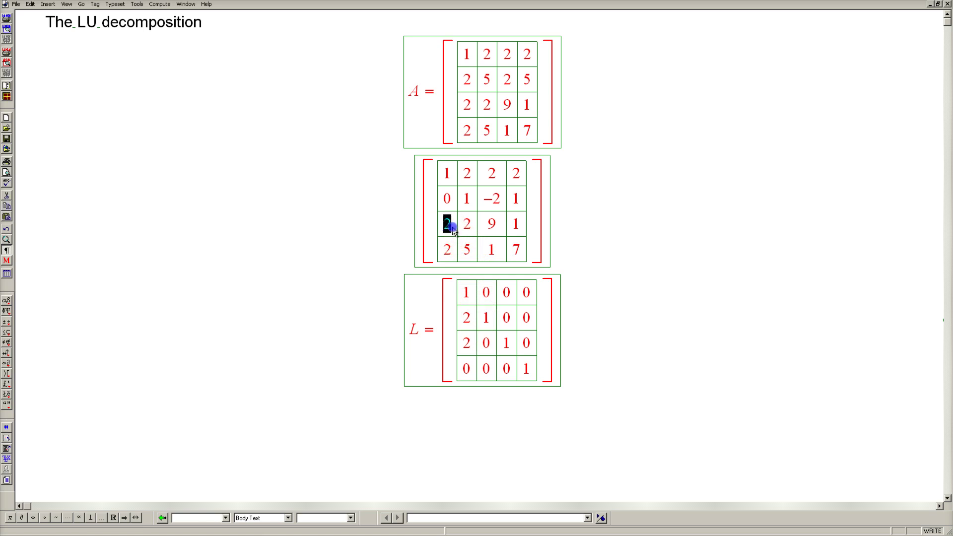
pyautogui.write('0 ')
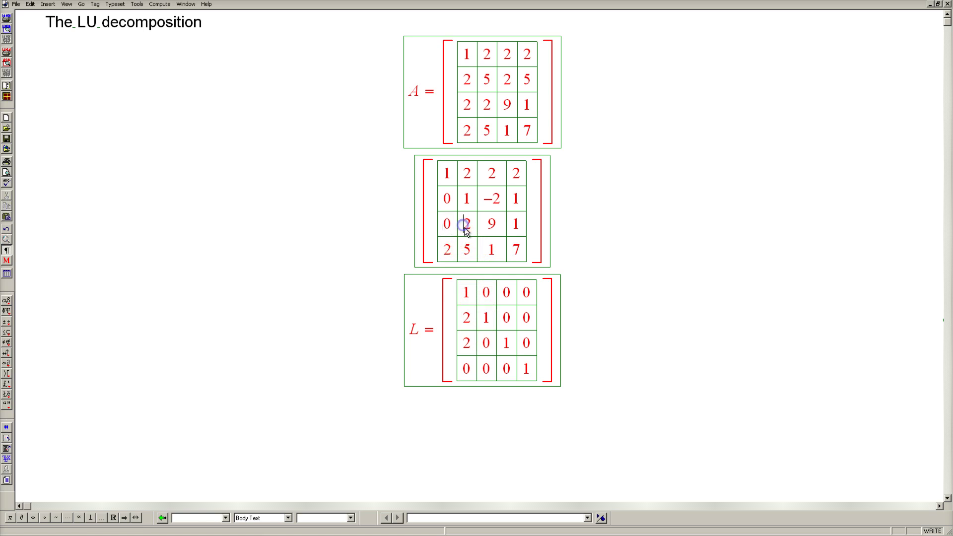
pyautogui.write('-')
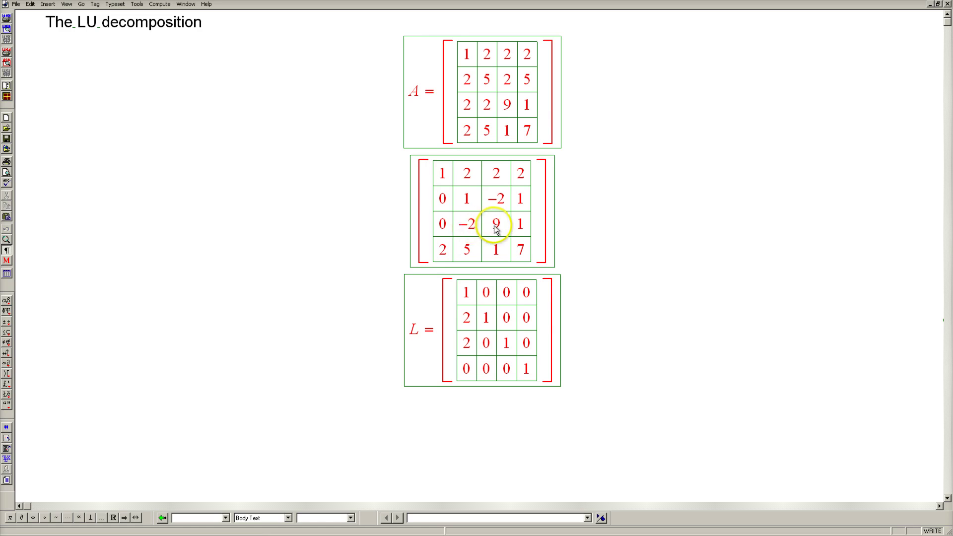
pyautogui.doubleClick(499, 227)
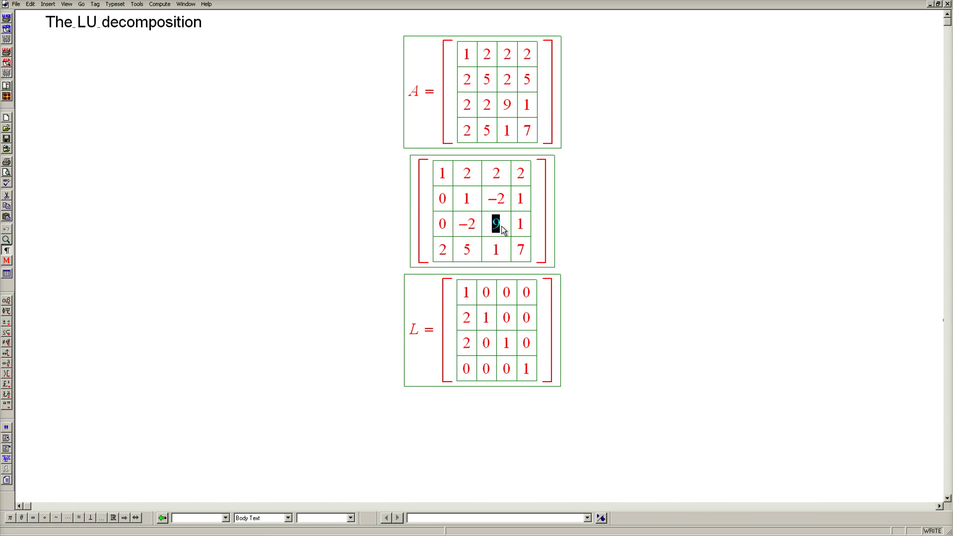
pyautogui.write('5')
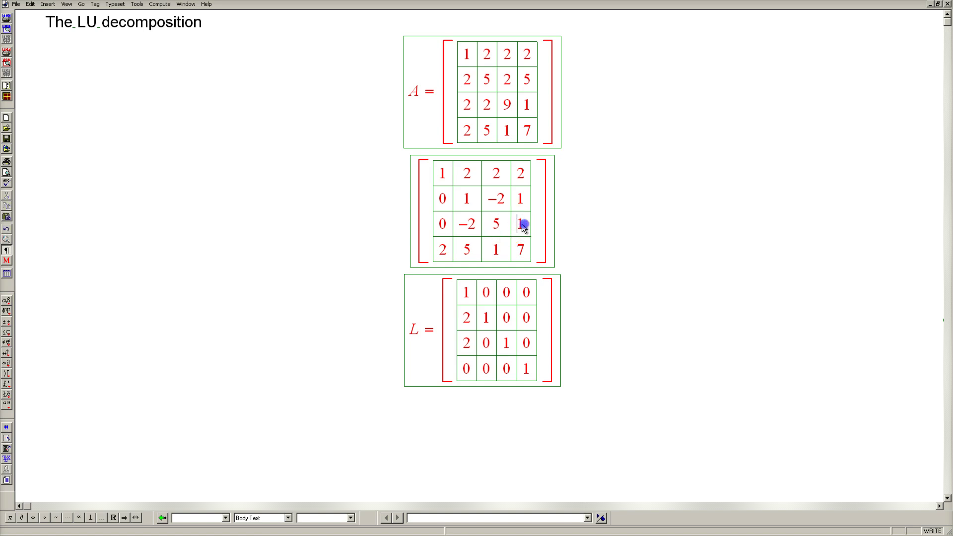
pyautogui.doubleClick(525, 227)
pyautogui.write('-3')
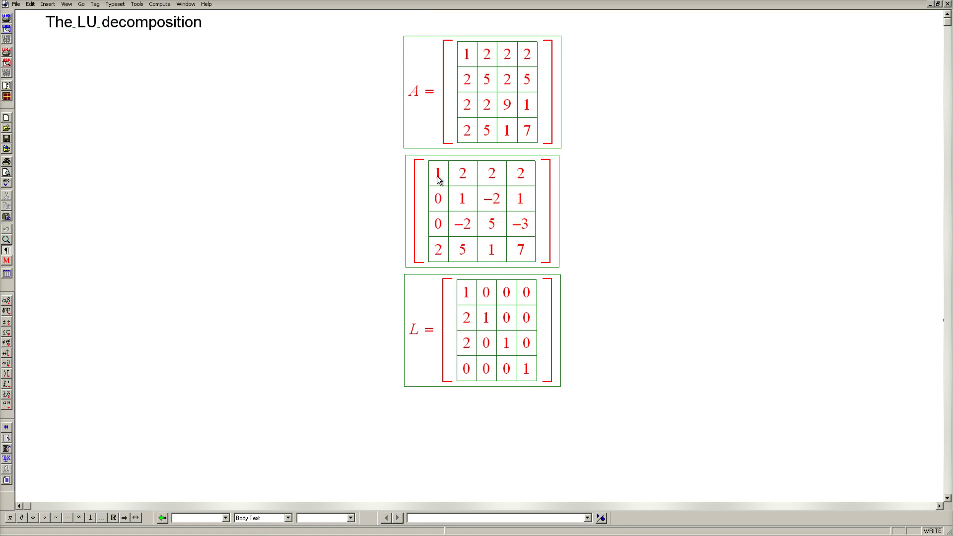
# Compare the pivot row with the bottom row and enter multiplier 2 in L's bottom-left cell
pyautogui.moveTo(439, 178); pyautogui.dragTo(521, 178)
pyautogui.moveTo(438, 249); pyautogui.dragTo(521, 251)
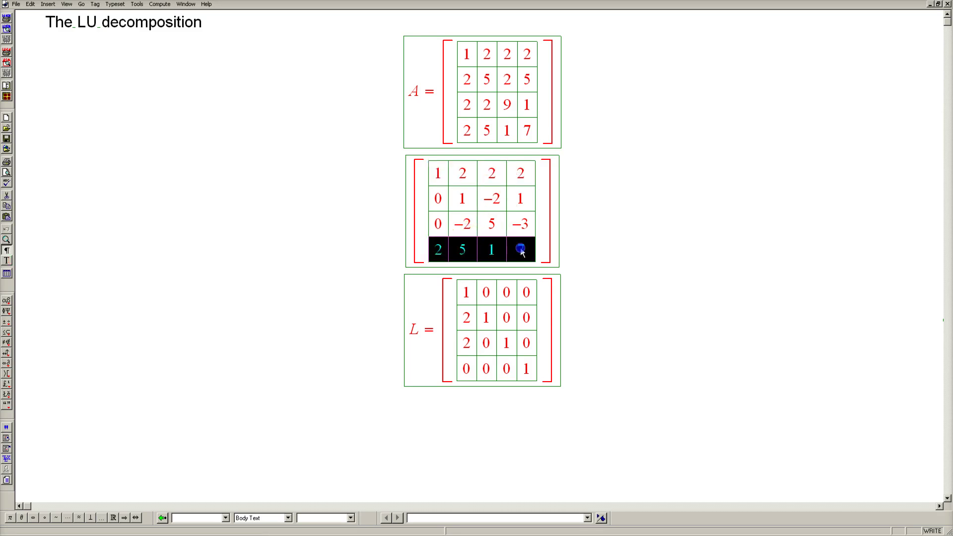
pyautogui.doubleClick(464, 367)
pyautogui.write('2')
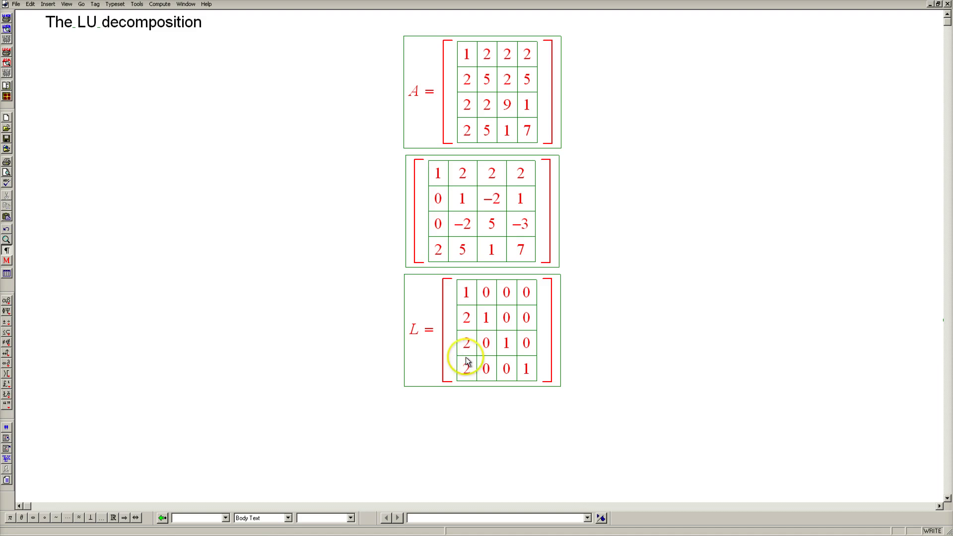
pyautogui.moveTo(432, 347); pyautogui.dragTo(484, 358)
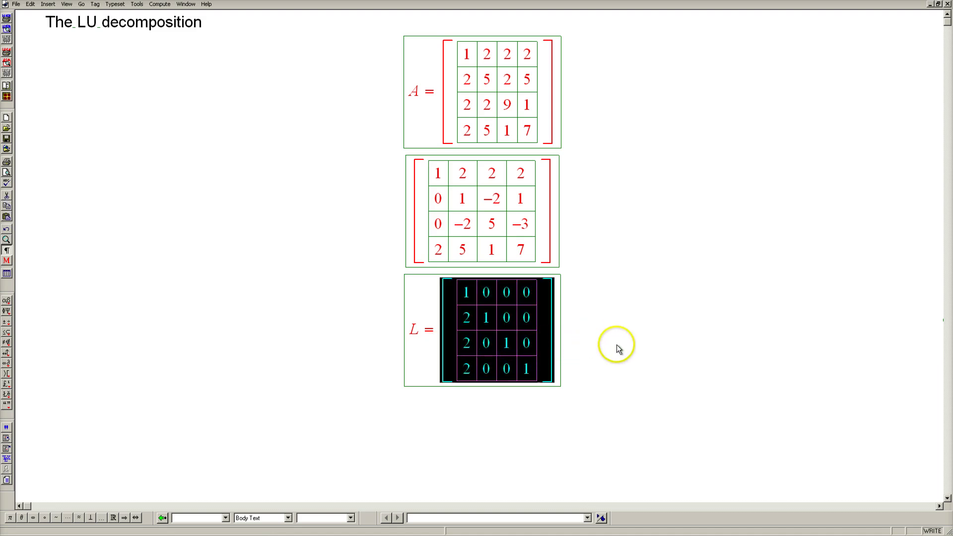
pyautogui.click(544, 348)
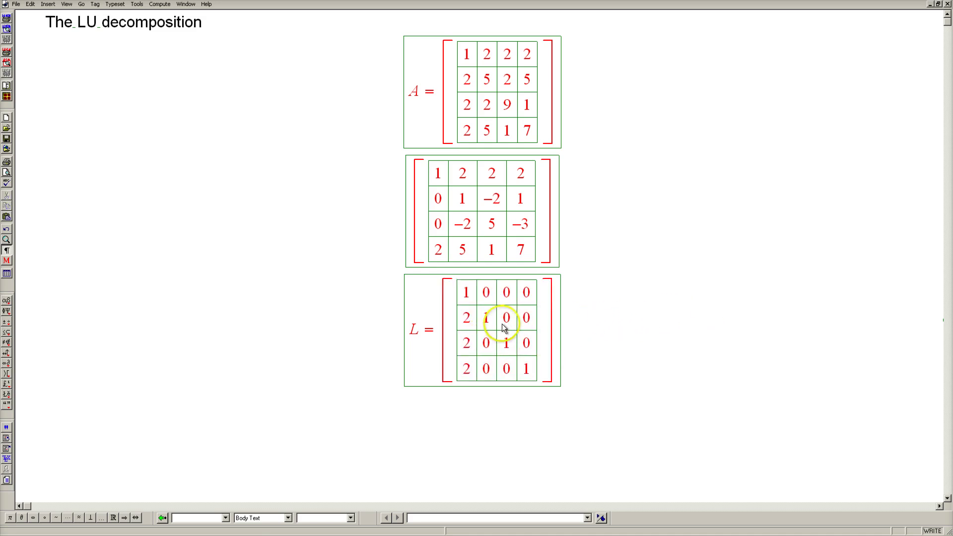
pyautogui.click(459, 327)
pyautogui.moveTo(460, 330); pyautogui.dragTo(473, 330)
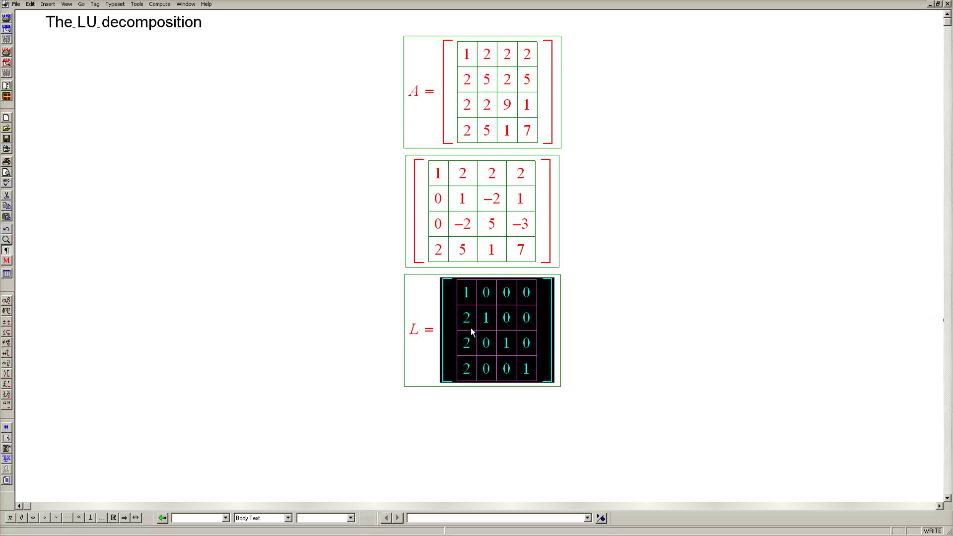
# Overwrite the middle matrix's bottom row with 0, 1, −3, 3
pyautogui.moveTo(435, 249); pyautogui.dragTo(443, 251)
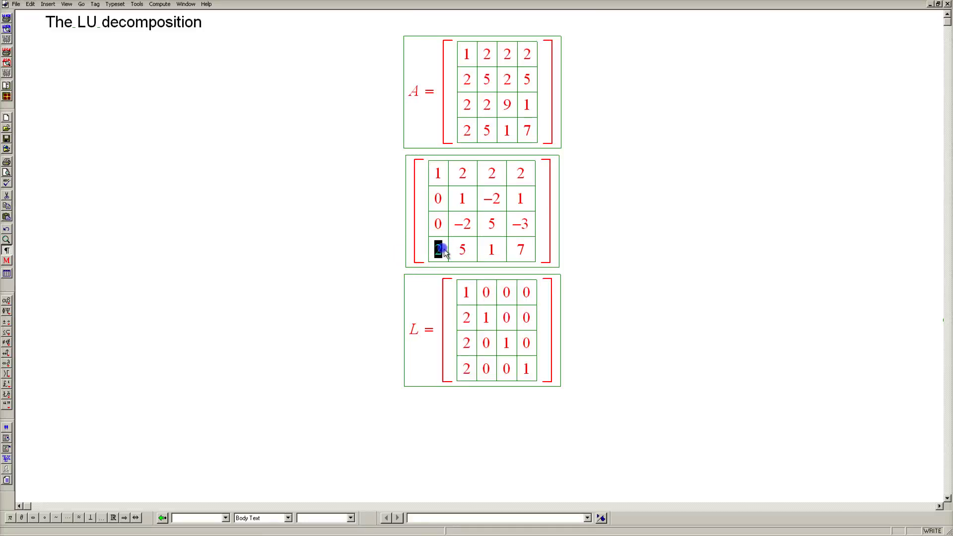
pyautogui.write('0')
pyautogui.doubleClick(472, 252)
pyautogui.write('1')
pyautogui.doubleClick(493, 250)
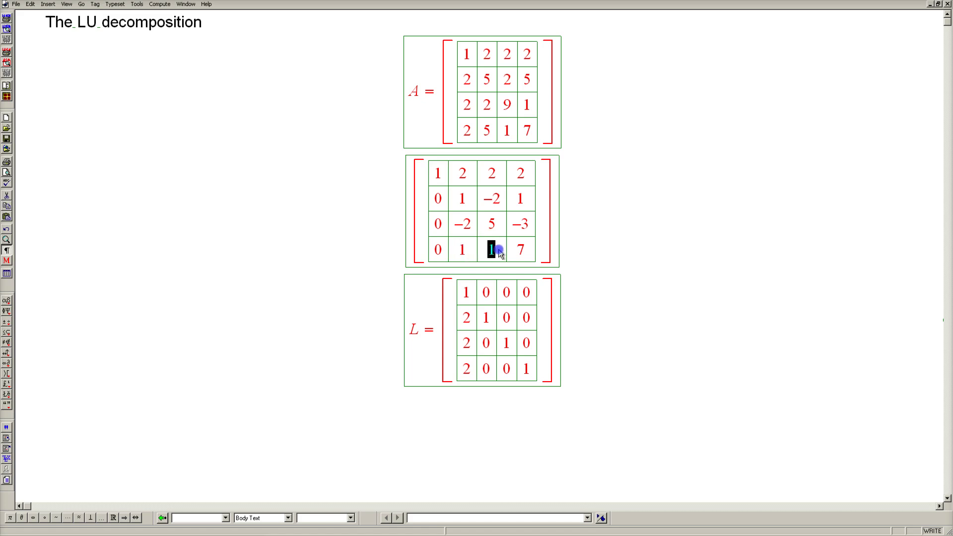
pyautogui.write('-3')
pyautogui.doubleClick(525, 253)
pyautogui.write('3')
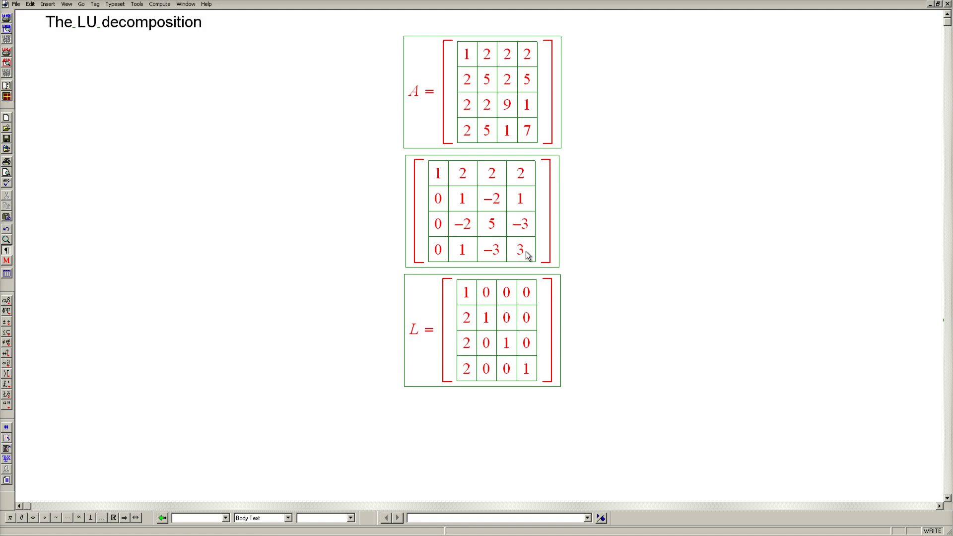
pyautogui.click(553, 298)
# Add a second identity factor to L with −2 at row 3, column 2, and reduce row 3 to 0, 0, 1, −1
pyautogui.hotkey('ctrl', 'v')
pyautogui.click(542, 325)
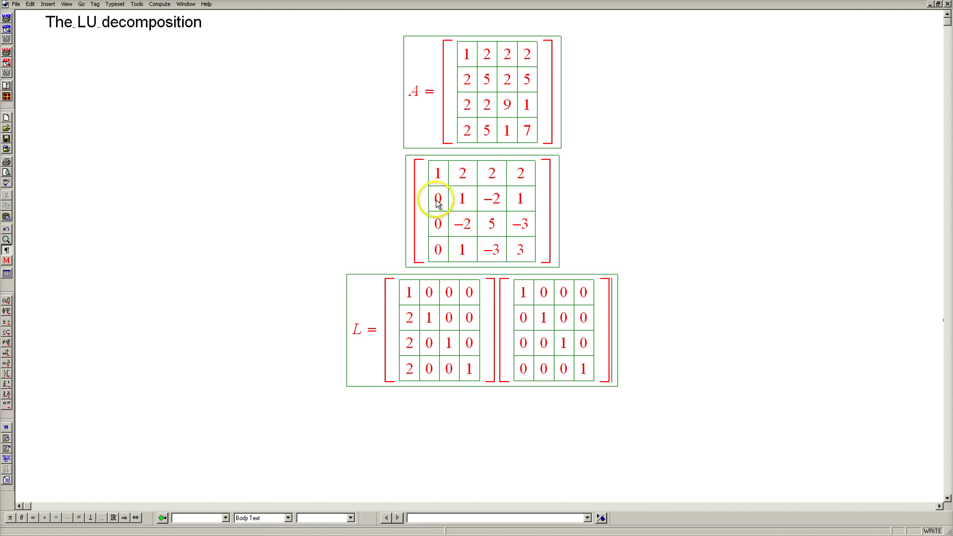
pyautogui.moveTo(437, 200); pyautogui.dragTo(521, 204)
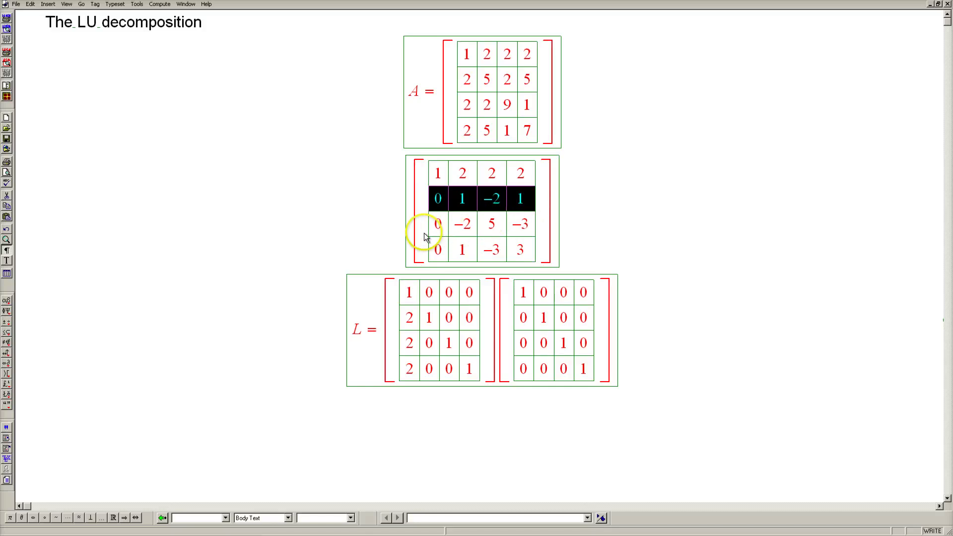
pyautogui.moveTo(435, 223); pyautogui.dragTo(517, 227)
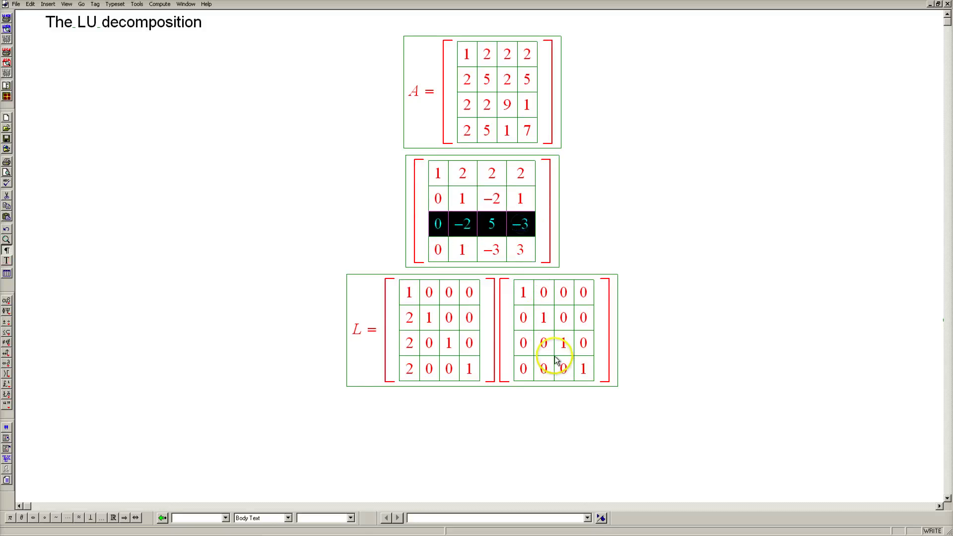
pyautogui.moveTo(546, 342); pyautogui.dragTo(536, 348)
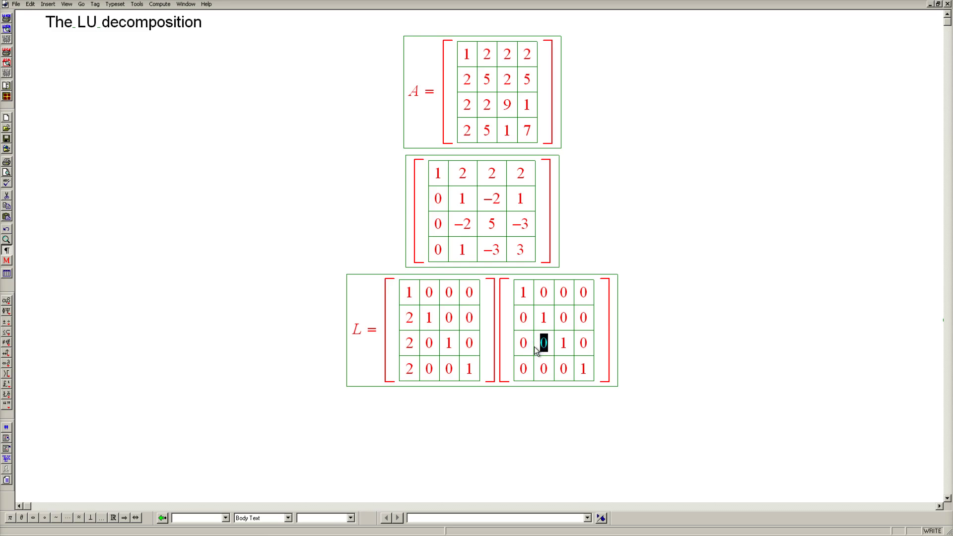
pyautogui.write('-2')
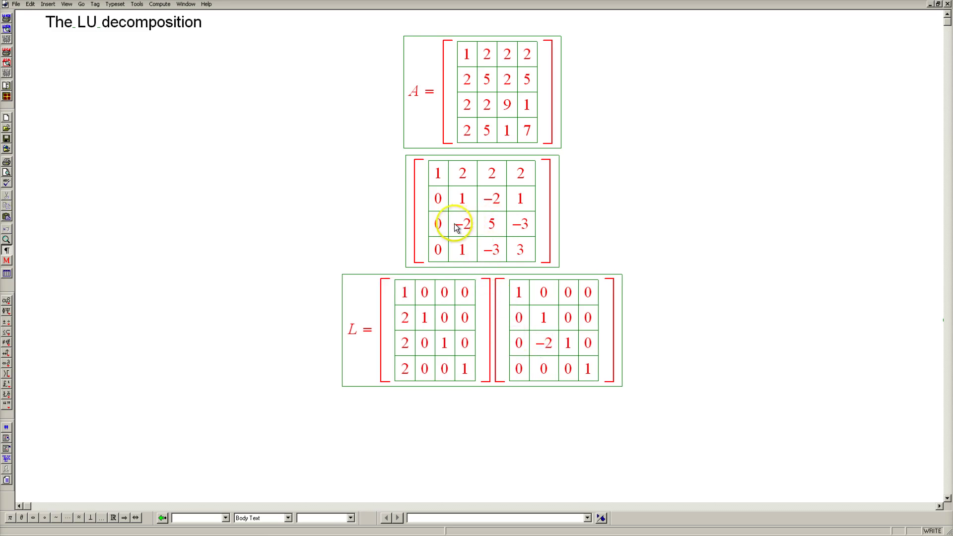
pyautogui.moveTo(457, 227); pyautogui.dragTo(525, 224)
pyautogui.write('0 1 −1')
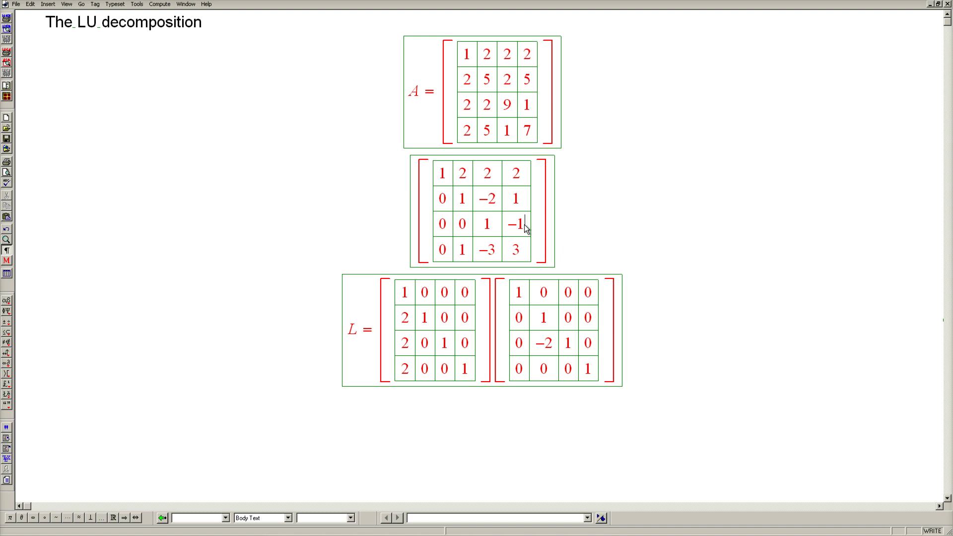
# Put 1 at the second factor's row 4, column 2 and reduce the bottom row to 0, 0, −1, 2
pyautogui.moveTo(442, 207); pyautogui.dragTo(525, 199)
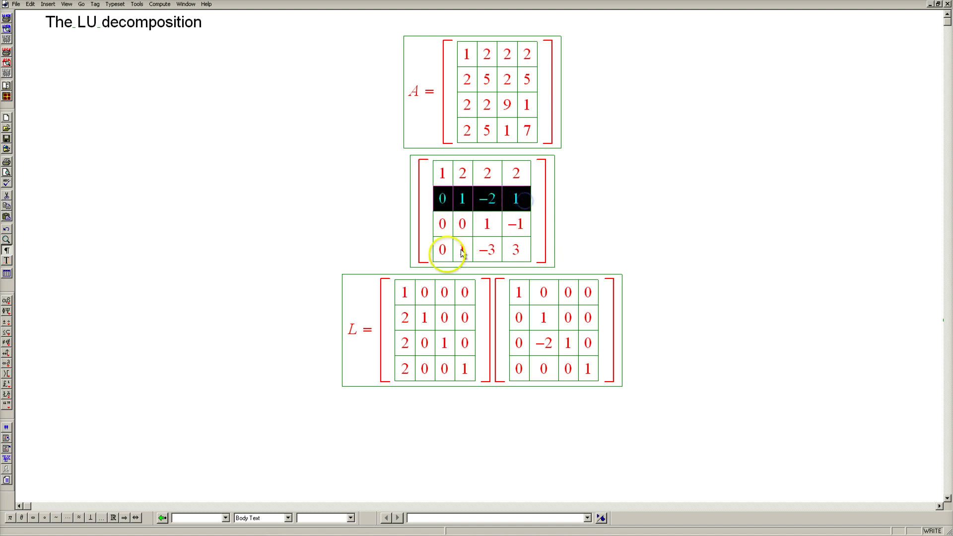
pyautogui.moveTo(440, 251); pyautogui.dragTo(518, 249)
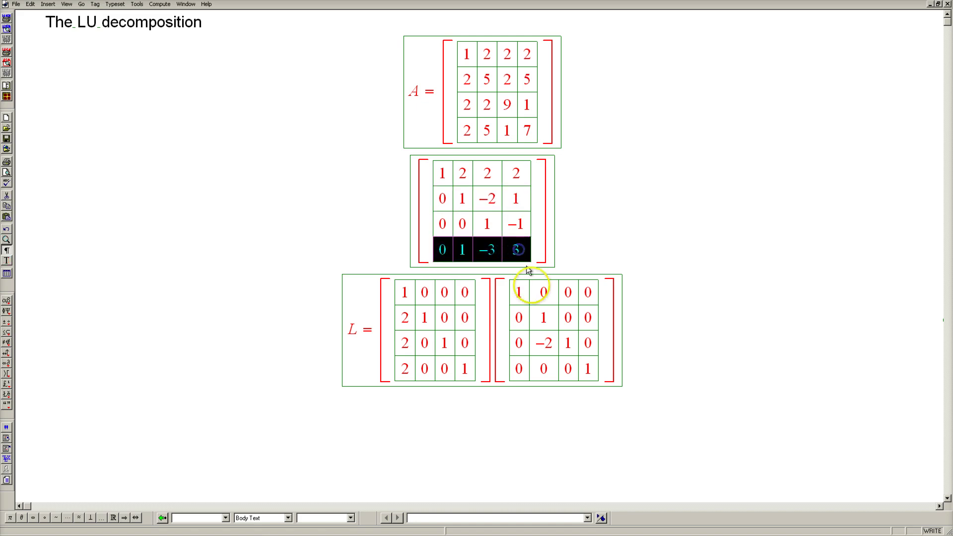
pyautogui.moveTo(540, 368); pyautogui.dragTo(550, 374)
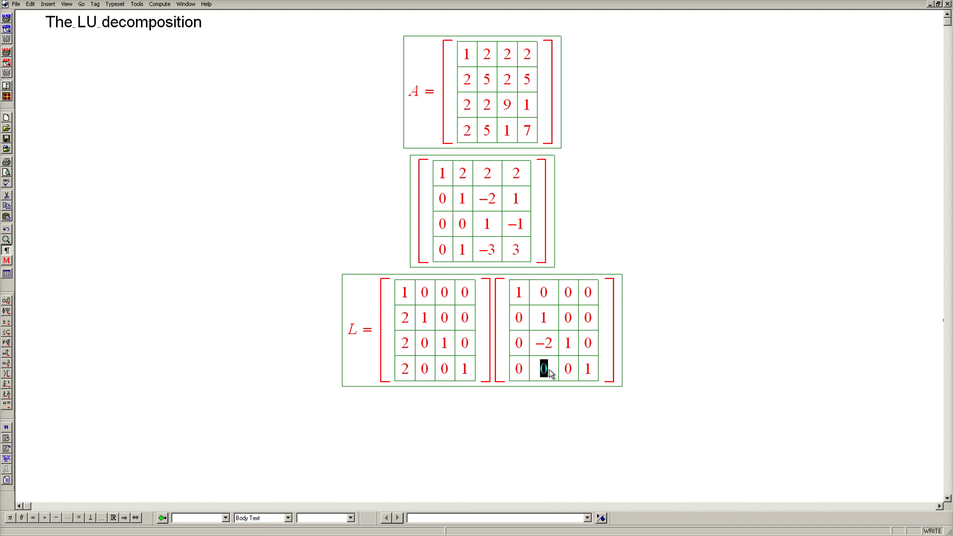
pyautogui.write('1')
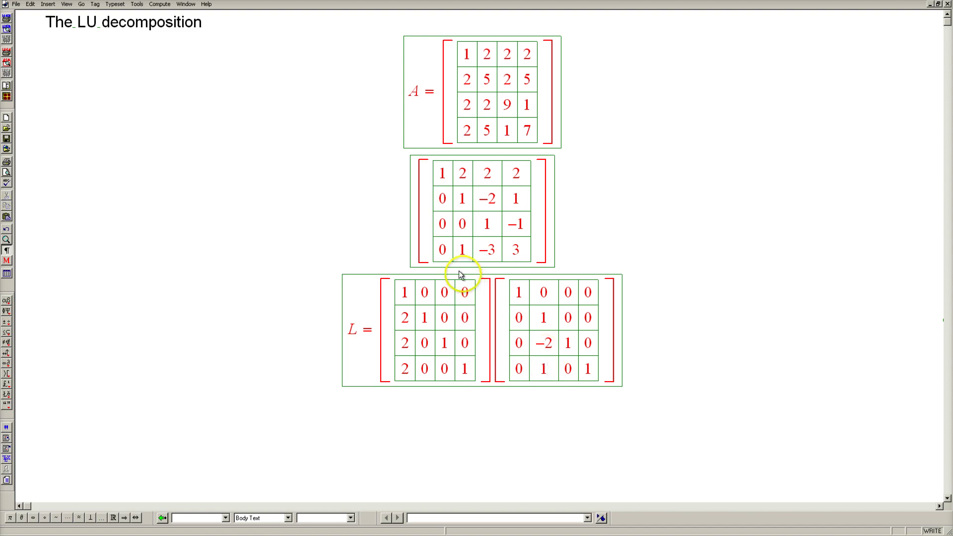
pyautogui.moveTo(457, 249); pyautogui.dragTo(473, 253)
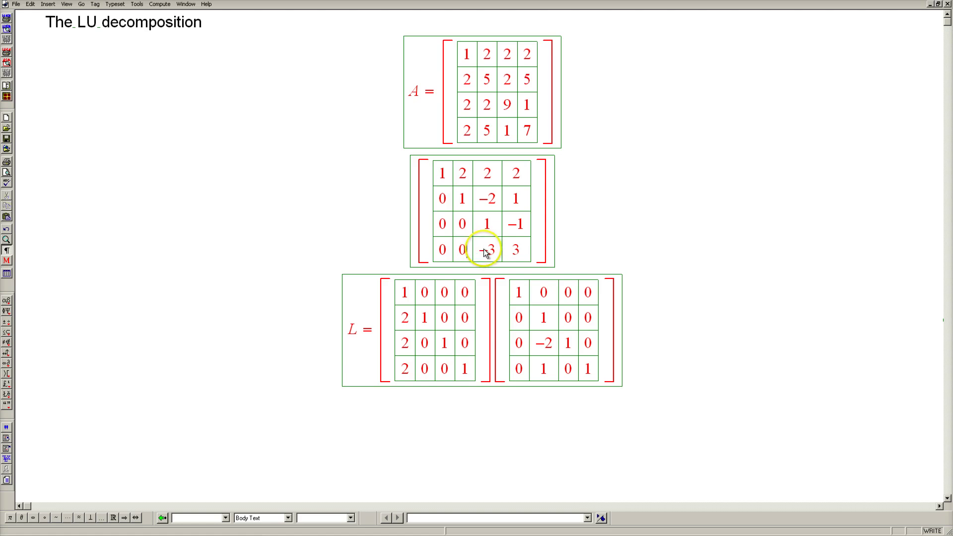
pyautogui.moveTo(486, 252); pyautogui.dragTo(514, 252)
pyautogui.write('1')
pyautogui.click(520, 251)
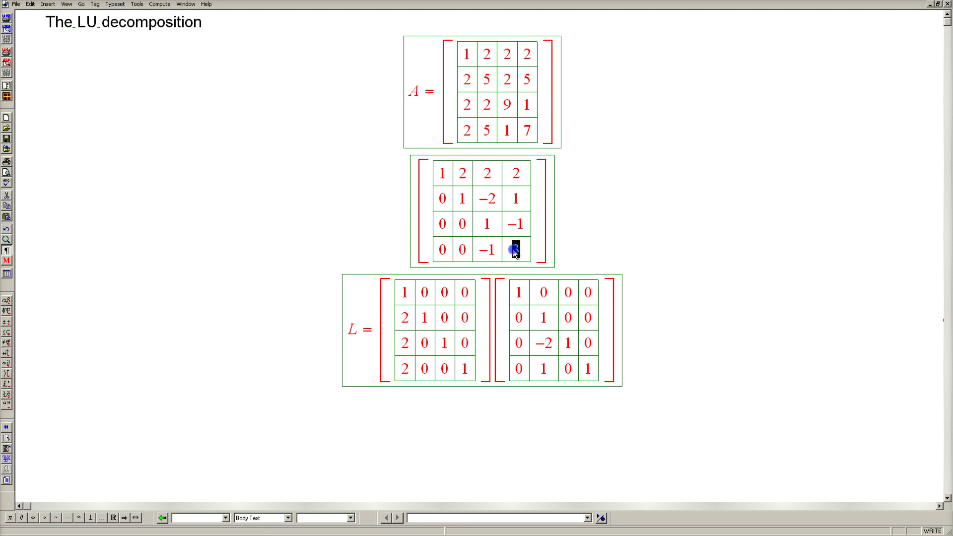
pyautogui.write('2')
pyautogui.click(544, 257)
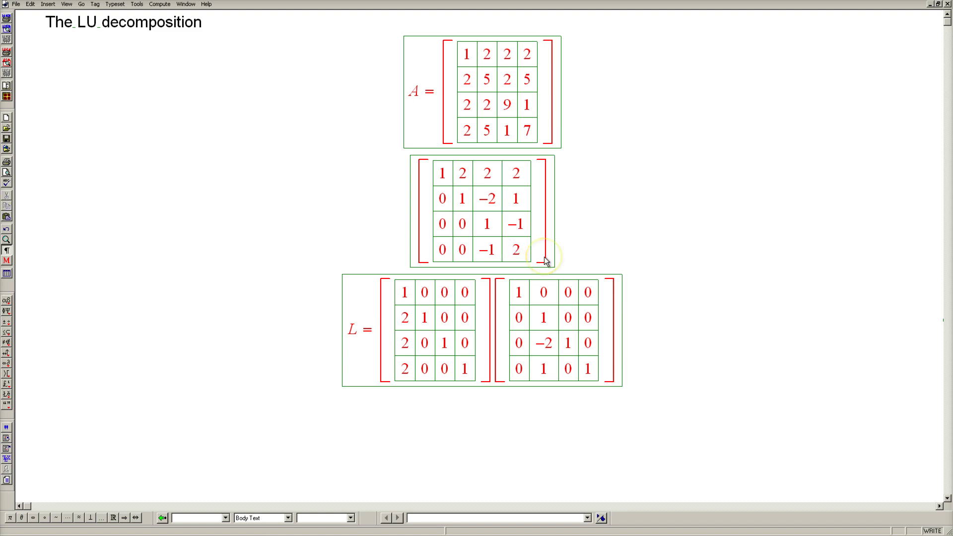
# Append a third 4x4 identity factor to L
pyautogui.click(546, 258)
pyautogui.click(615, 298)
pyautogui.hotkey('ctrl', 'v')
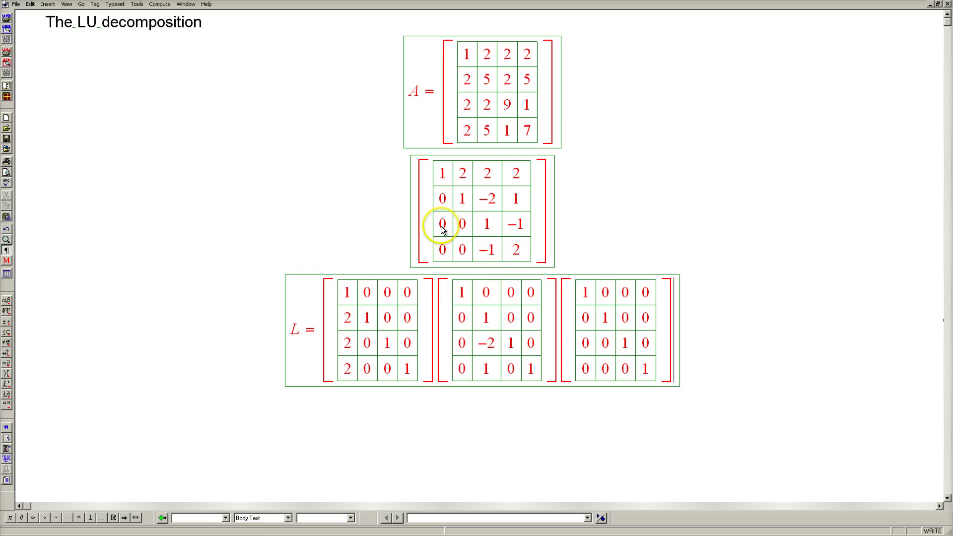
# Compare rows 3 and 4 and enter −1 at row 4, column 3 of L's third factor
pyautogui.moveTo(443, 229); pyautogui.dragTo(526, 230)
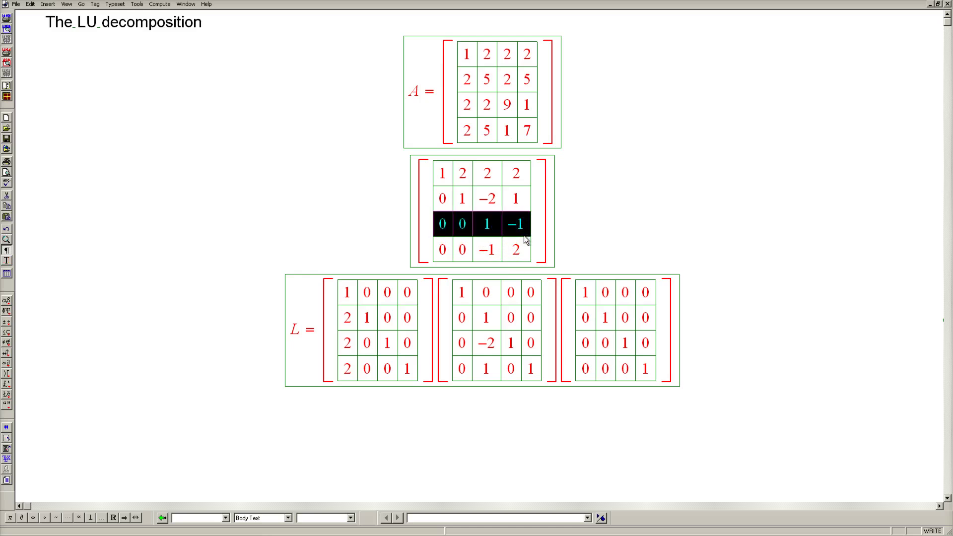
pyautogui.moveTo(442, 250); pyautogui.dragTo(523, 252)
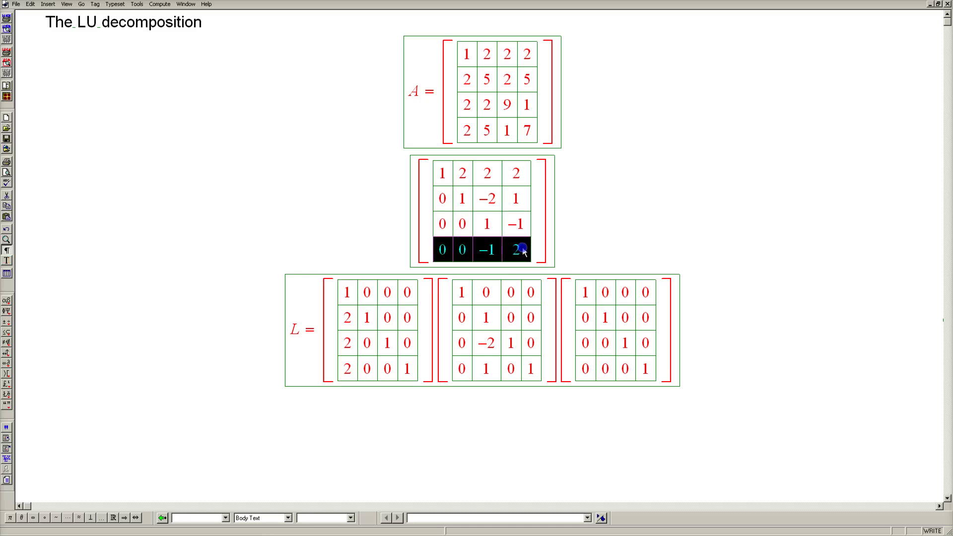
pyautogui.doubleClick(624, 368)
pyautogui.write('-')
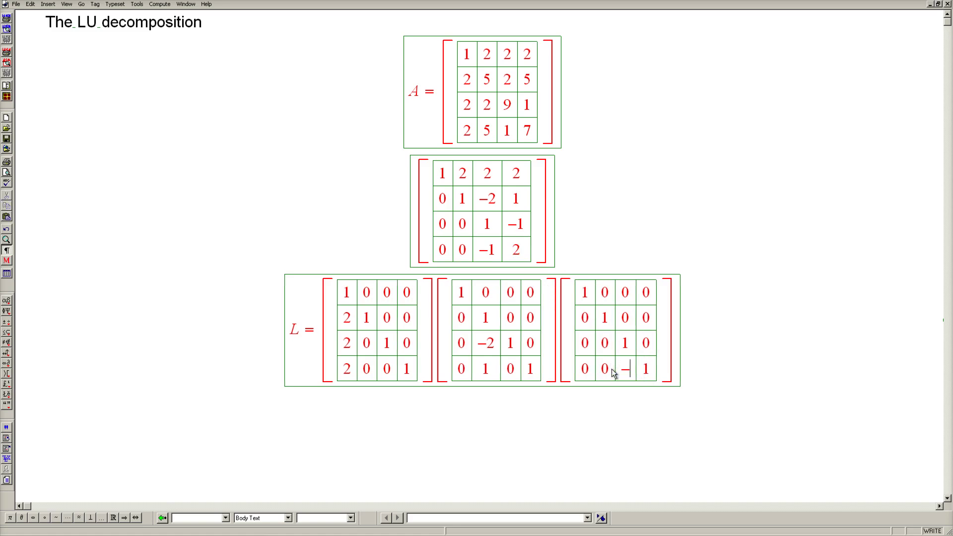
pyautogui.write('1')
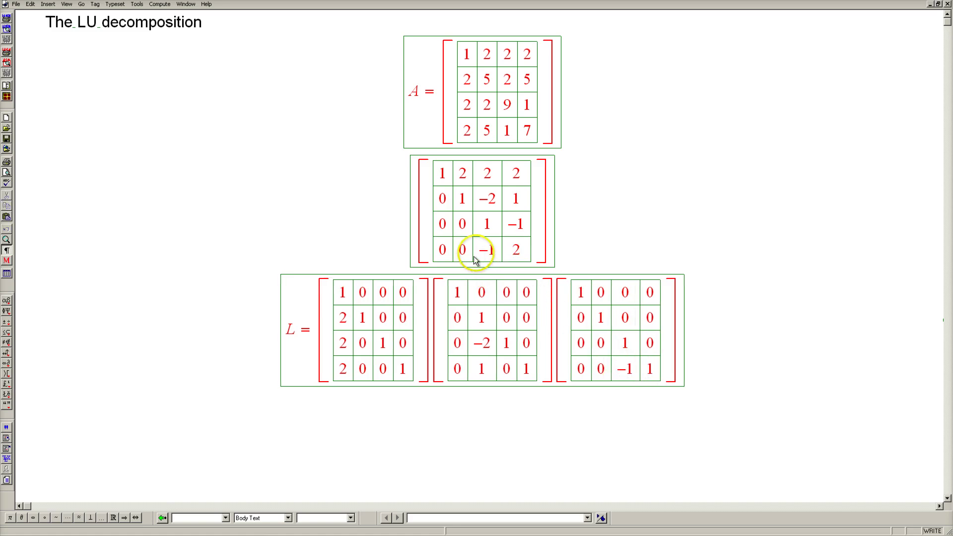
# Overwrite the bottom row's −1 and 2 with 0 and 1, leaving the matrix upper triangular
pyautogui.doubleClick(490, 251)
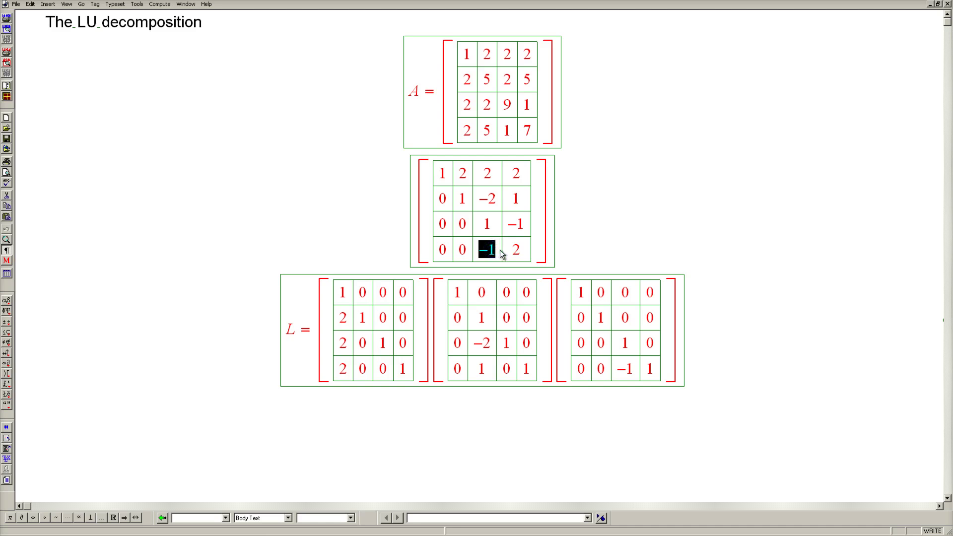
pyautogui.write('0')
pyautogui.doubleClick(521, 252)
pyautogui.write('1')
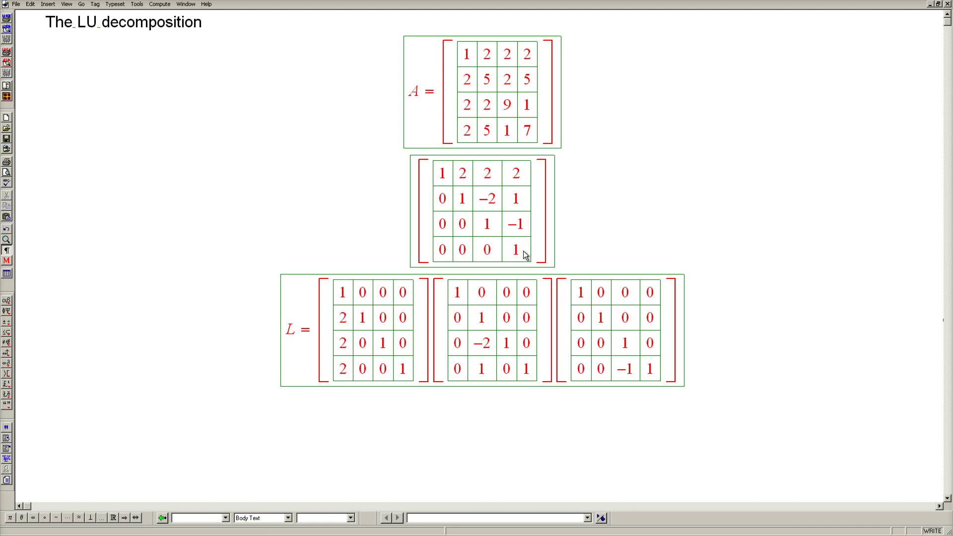
pyautogui.click(420, 245)
# Label the eliminated middle matrix as U=
pyautogui.write('U=')
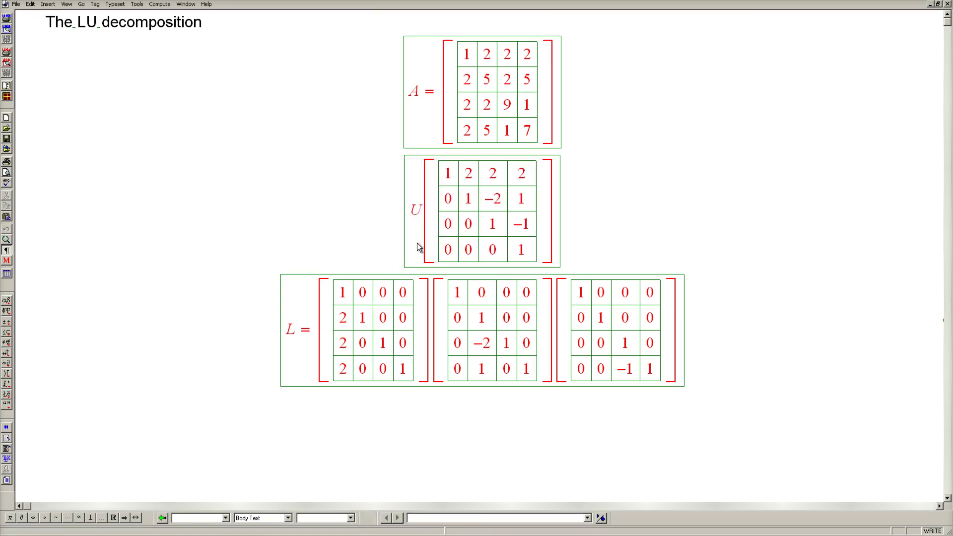
pyautogui.click(422, 243)
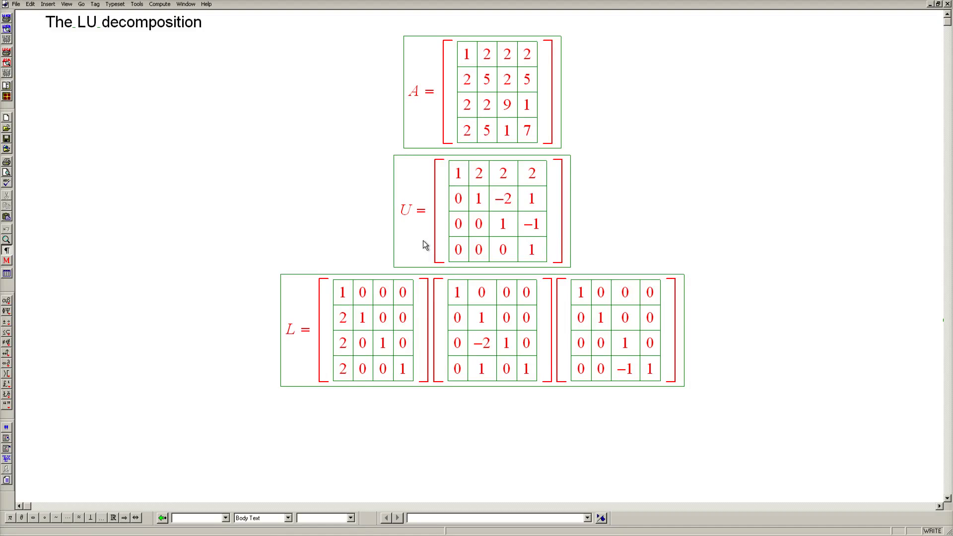
pyautogui.click(422, 240)
# Evaluate the product of L's three factors, giving rows 1,0,0,0; 2,1,0,0; 2,−2,1,0; 2,1,−1,1
pyautogui.click(393, 292)
pyautogui.moveTo(392, 293); pyautogui.dragTo(578, 320)
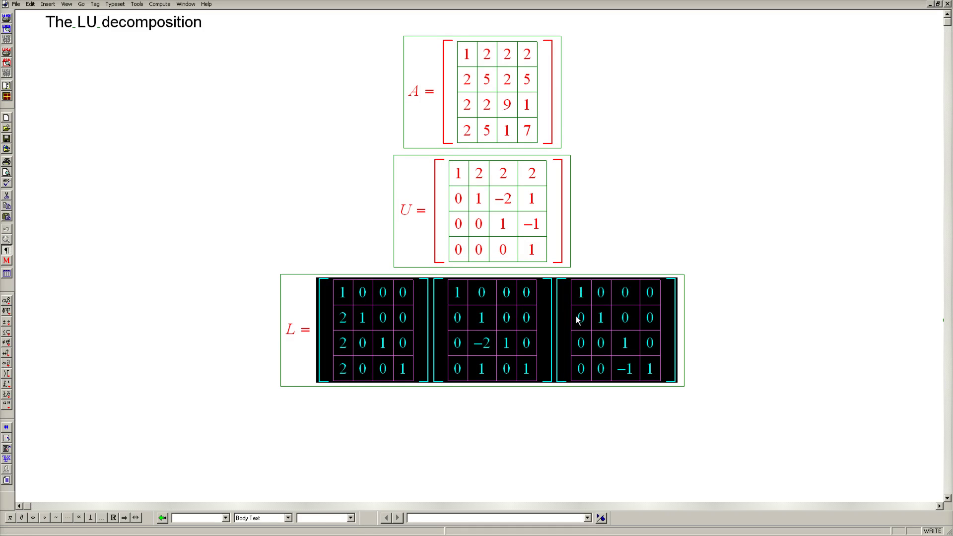
pyautogui.click(577, 319)
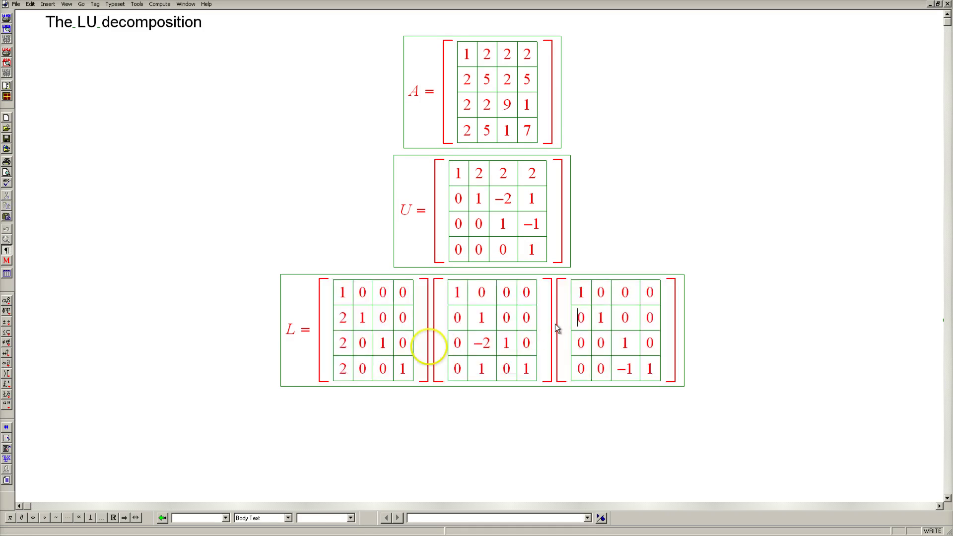
pyautogui.moveTo(422, 348); pyautogui.dragTo(585, 340)
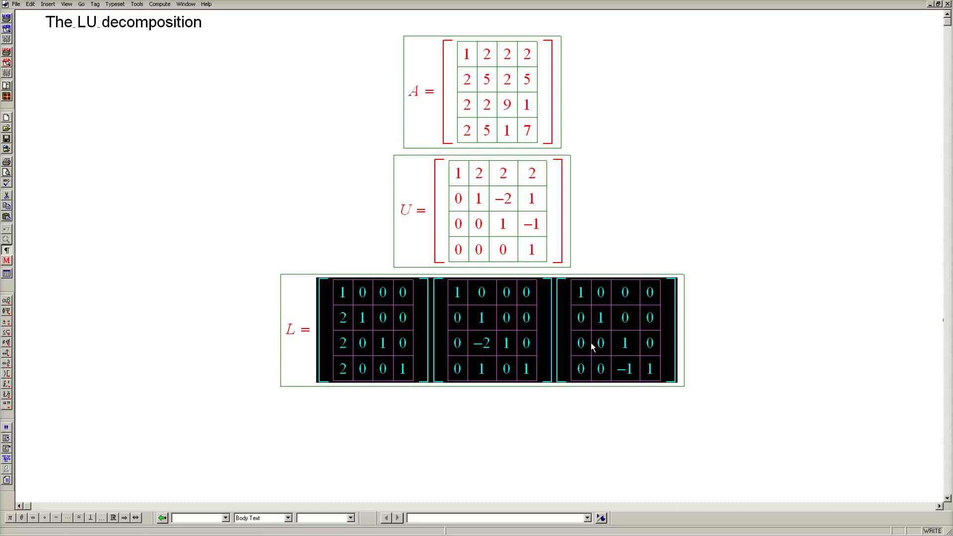
pyautogui.hotkey('ctrl', 'e')
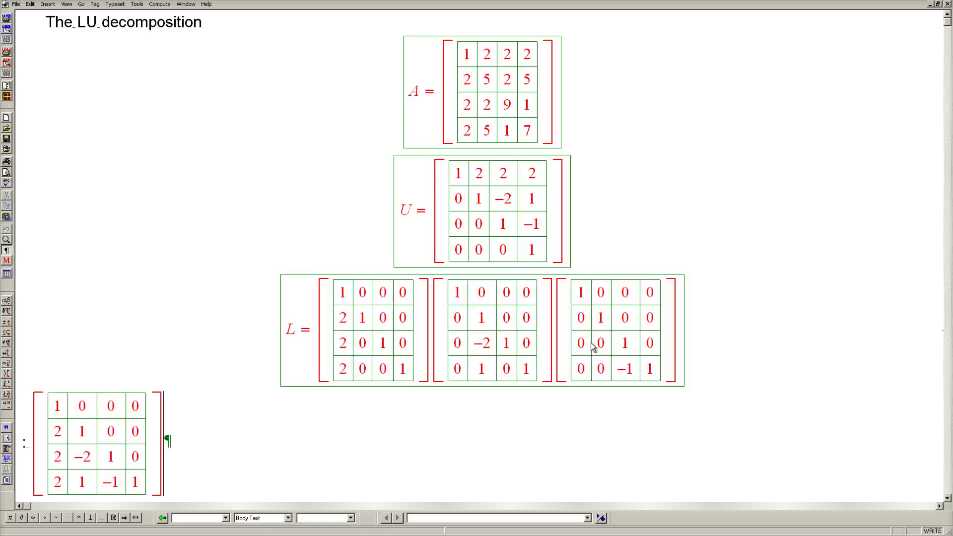
# Replace the separate result by appending '=' to the L equation and evaluating the product in place
pyautogui.click(159, 403)
pyautogui.press('Delete')
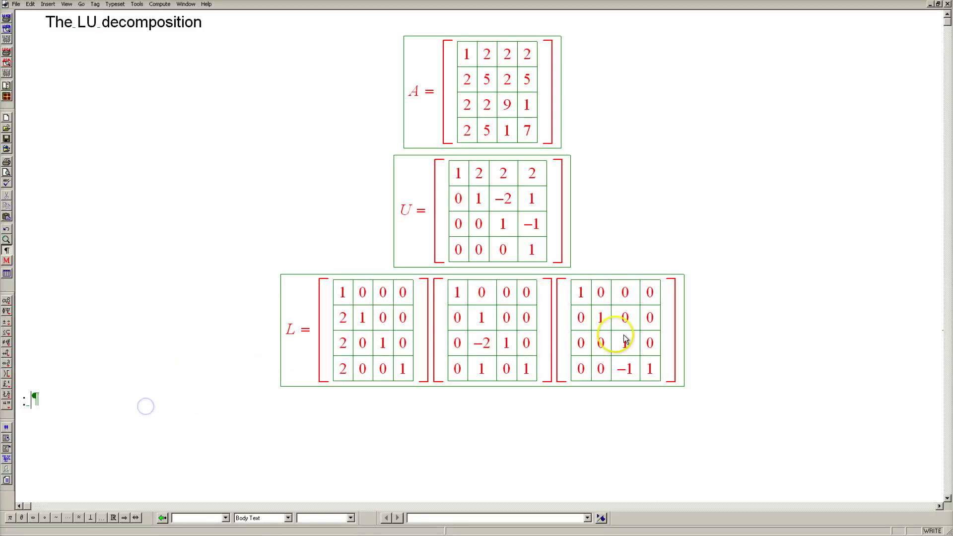
pyautogui.click(685, 329)
pyautogui.write('=')
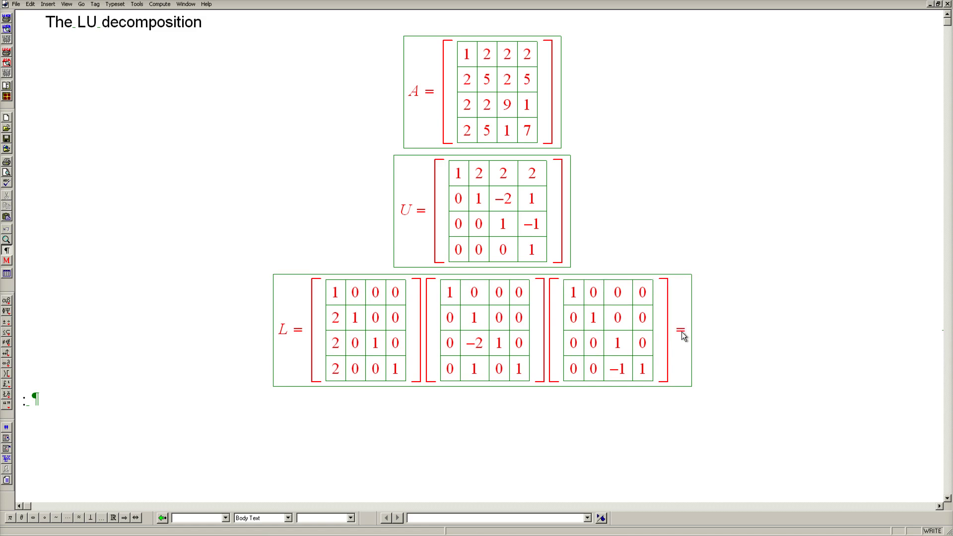
pyautogui.hotkey('ctrl', 'e')
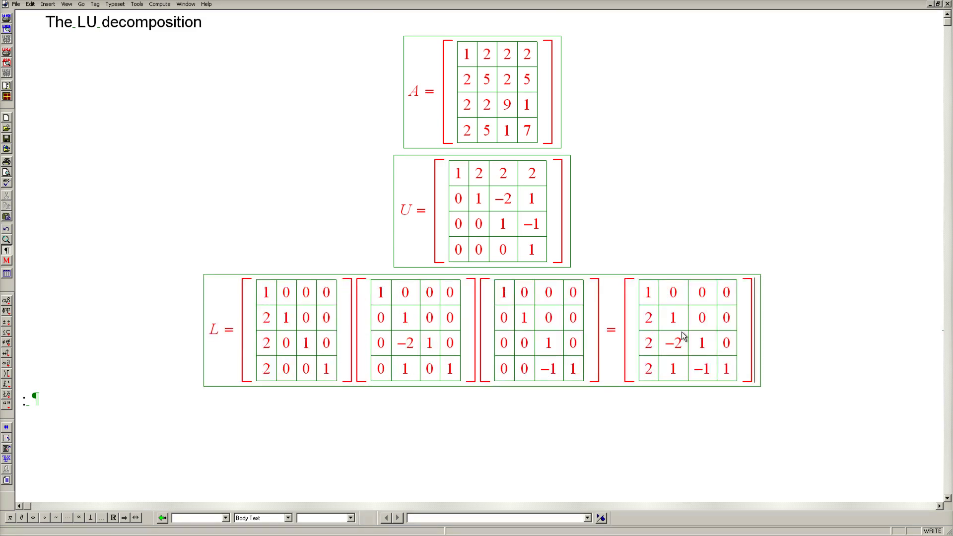
# Highlight the resulting L matrix, U, L's first column and matrix A to compare them
pyautogui.click(666, 337)
pyautogui.click(617, 341)
pyautogui.keyDown('shift'); pyautogui.click(653, 342); pyautogui.keyUp('shift')
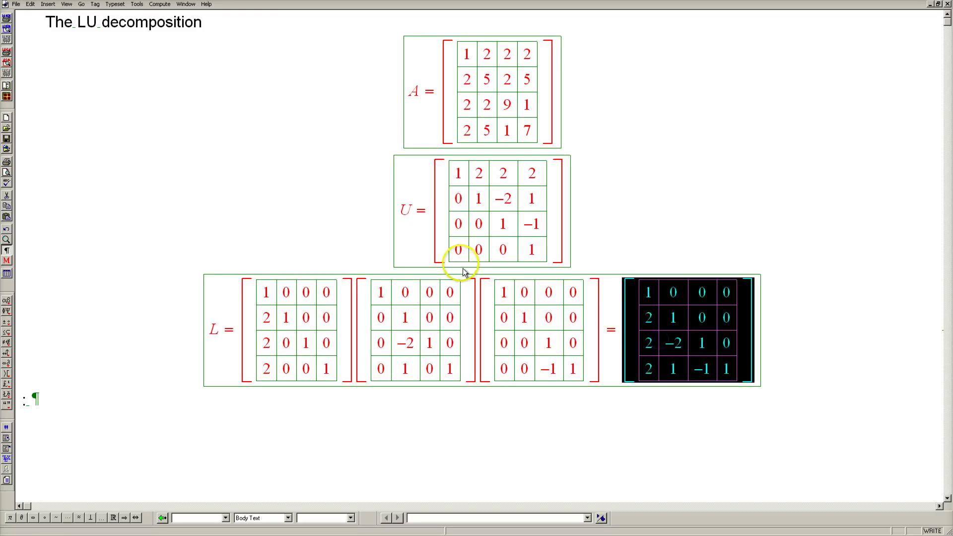
pyautogui.click(436, 247)
pyautogui.keyDown('shift'); pyautogui.click(461, 240); pyautogui.keyUp('shift')
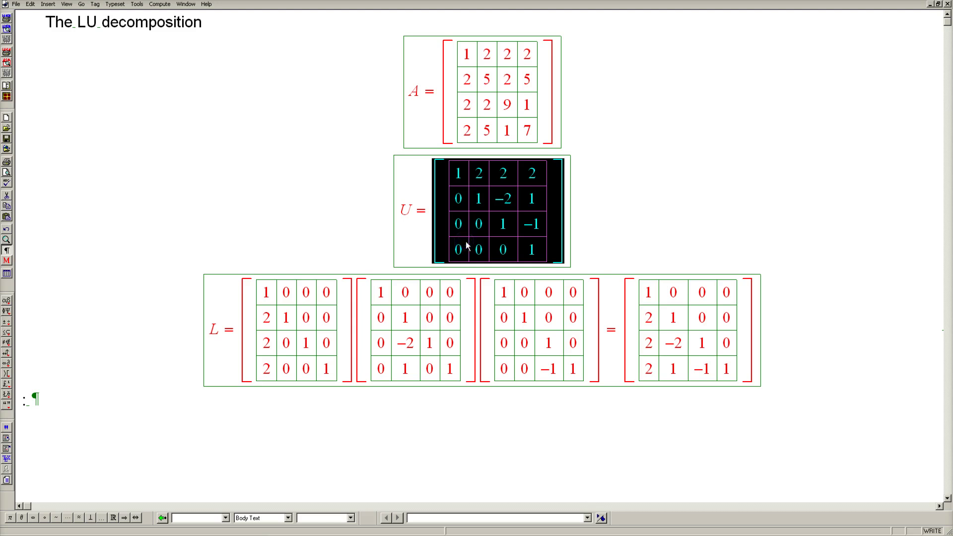
pyautogui.moveTo(648, 297); pyautogui.dragTo(648, 368)
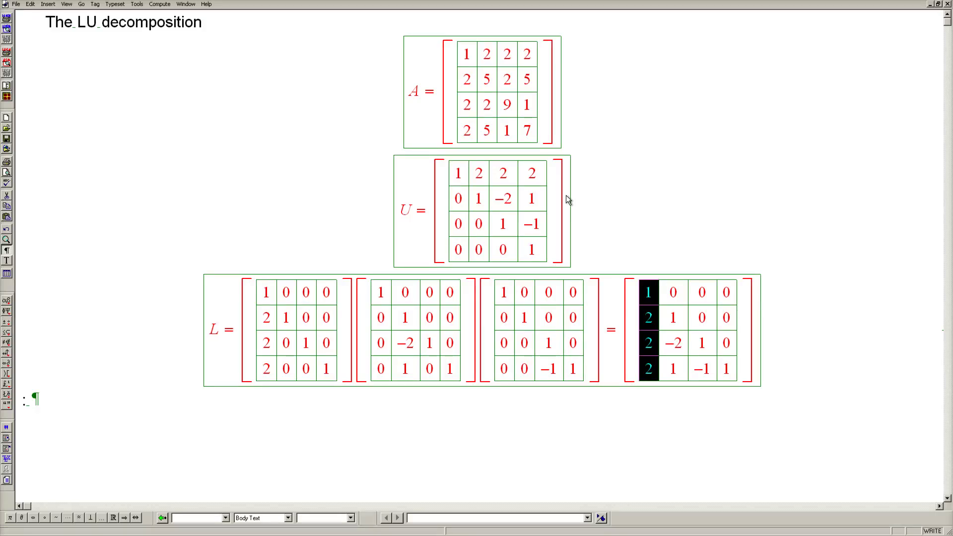
pyautogui.moveTo(549, 132); pyautogui.dragTo(527, 134)
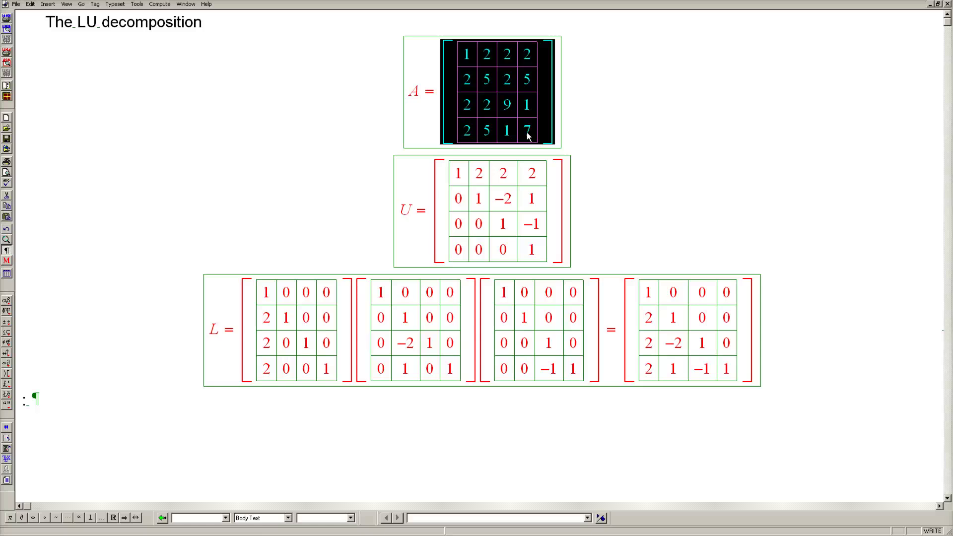
# Start a new display line 'A =' and paste the computed L matrix after it
pyautogui.click(612, 416)
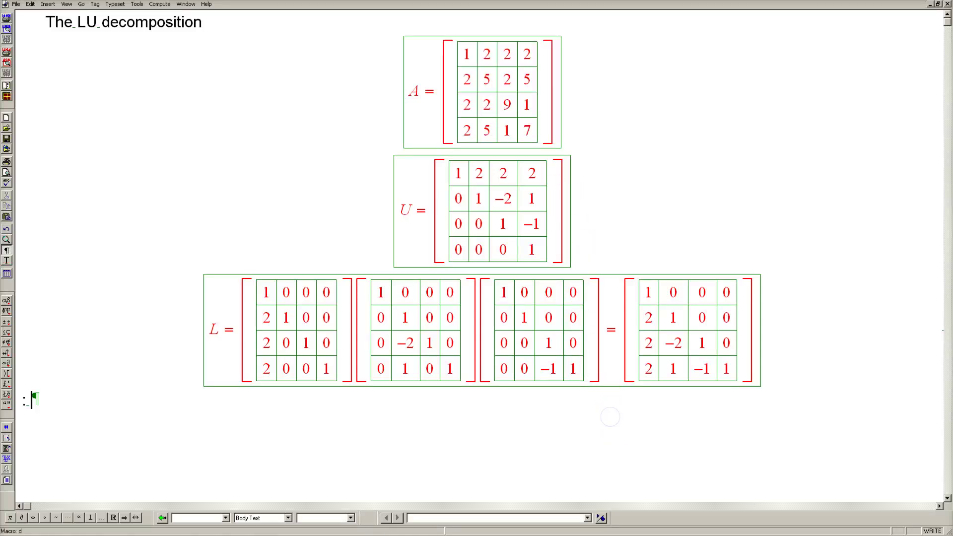
pyautogui.hotkey('ctrl', 'd')
pyautogui.write('A =')
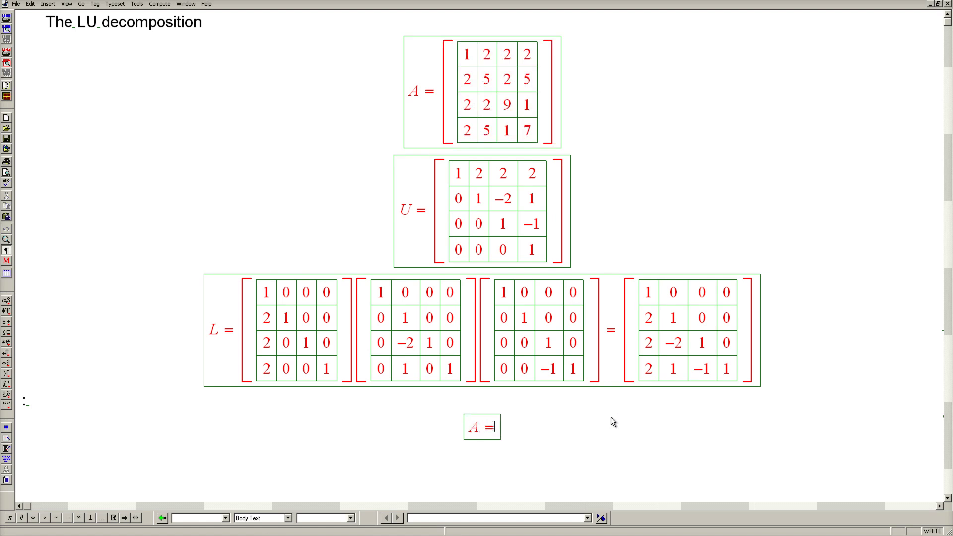
pyautogui.click(624, 335)
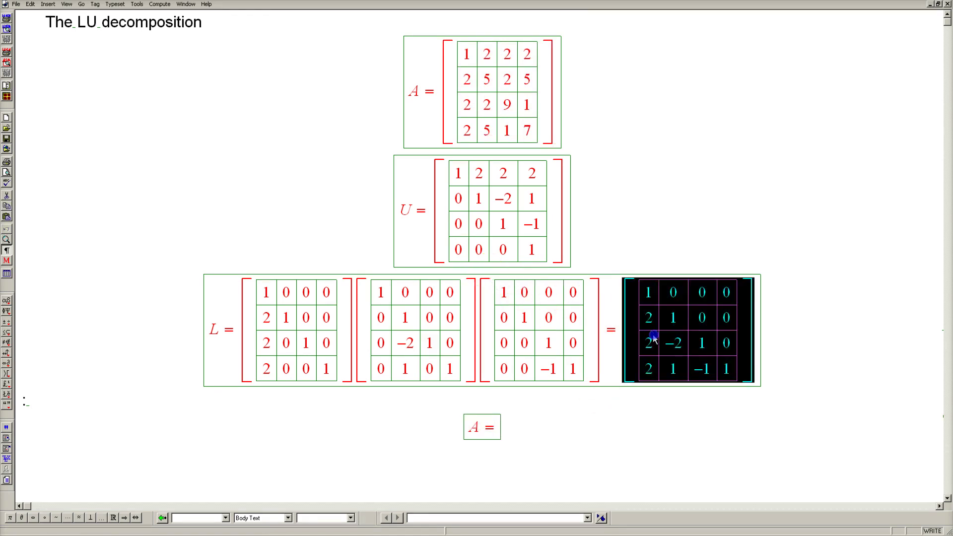
pyautogui.click(498, 427)
pyautogui.hotkey('ctrl', 'v')
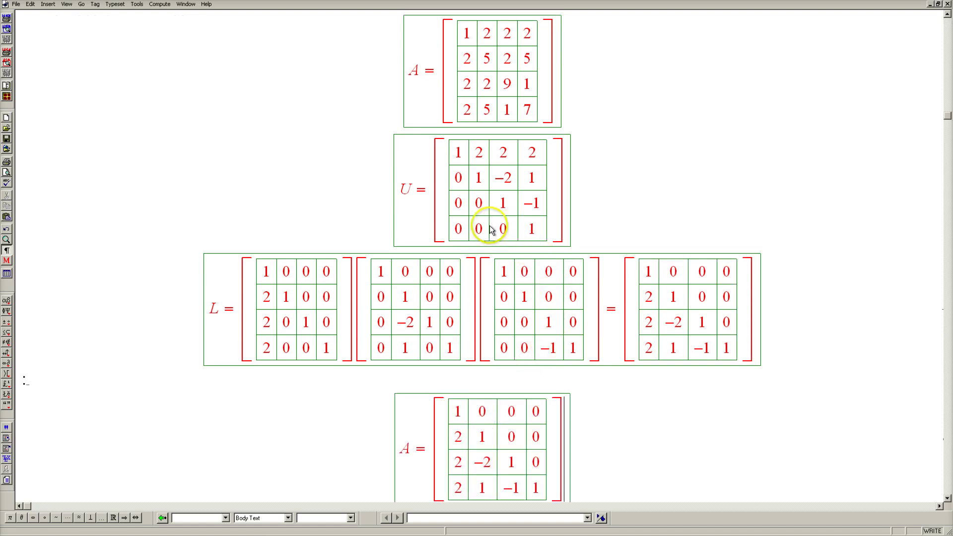
# Paste a copy of U after L in the new line and select the L U product
pyautogui.click(433, 217)
pyautogui.hotkey('ctrl', 'c')
pyautogui.click(568, 480)
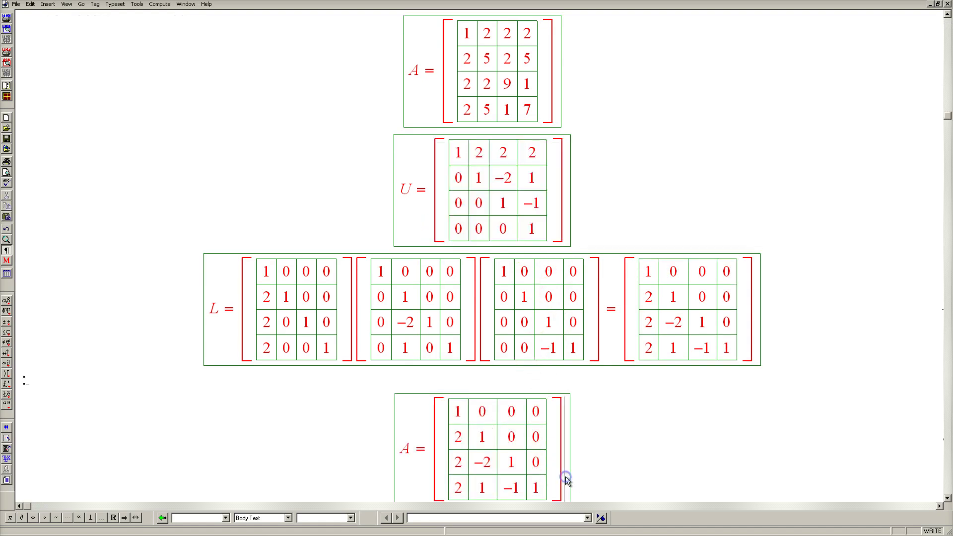
pyautogui.hotkey('ctrl', 'v')
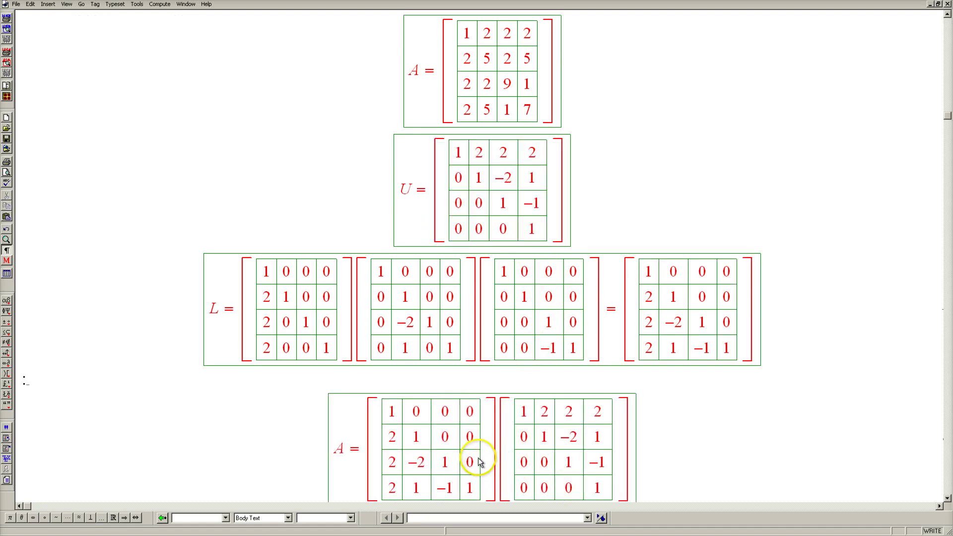
pyautogui.click(498, 459)
pyautogui.moveTo(500, 458); pyautogui.dragTo(526, 463)
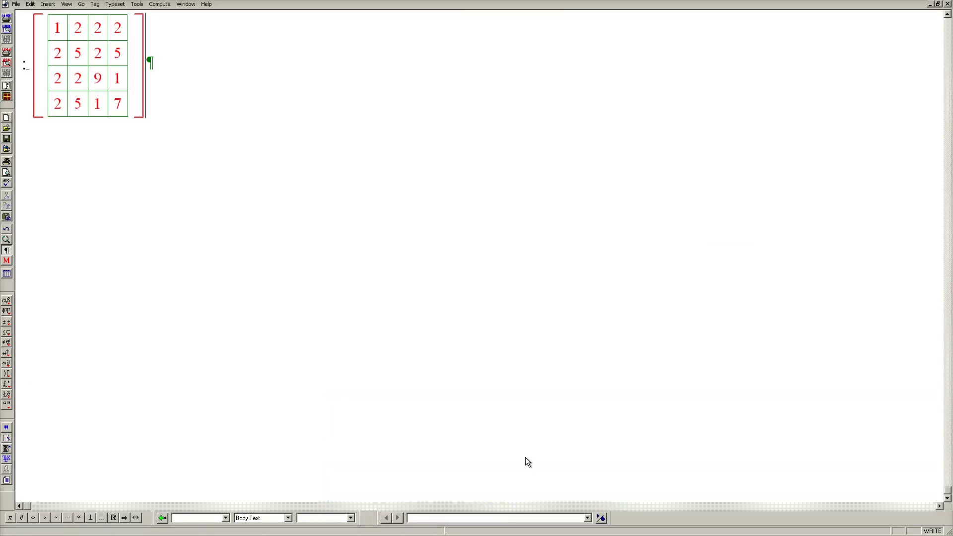
# Delete the stray 4x4 result matrix and evaluate LU in place, confirming it reproduces A
pyautogui.moveTo(144, 89); pyautogui.dragTo(100, 96)
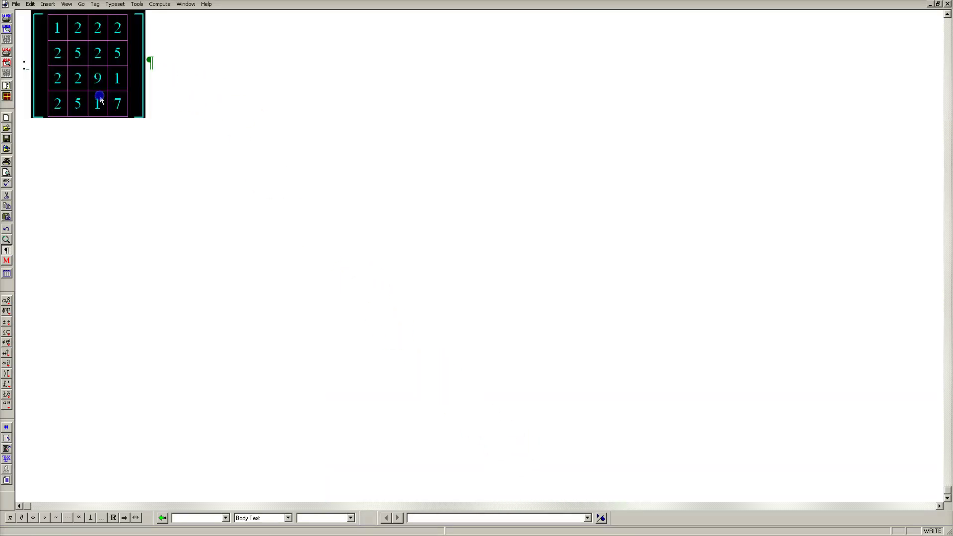
pyautogui.press('Delete')
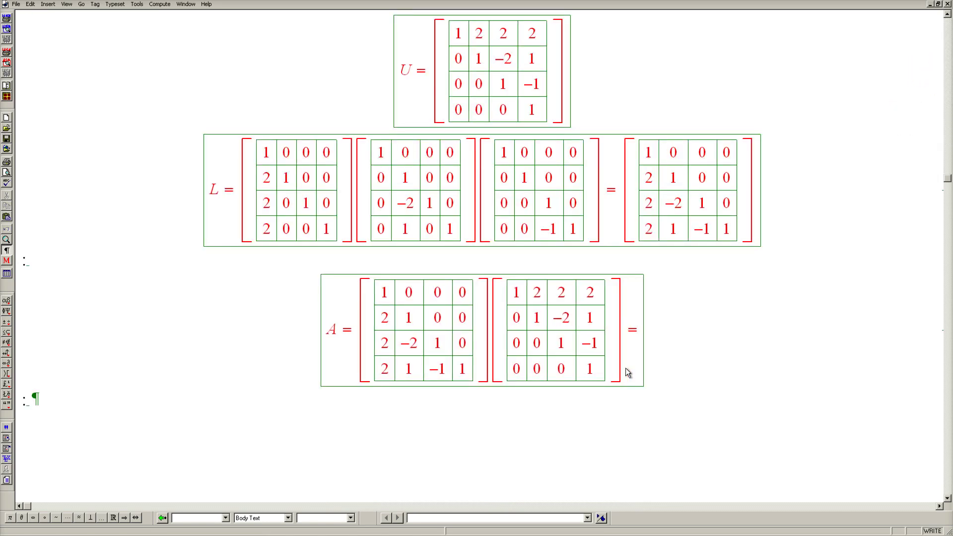
pyautogui.hotkey('ctrl', 'e')
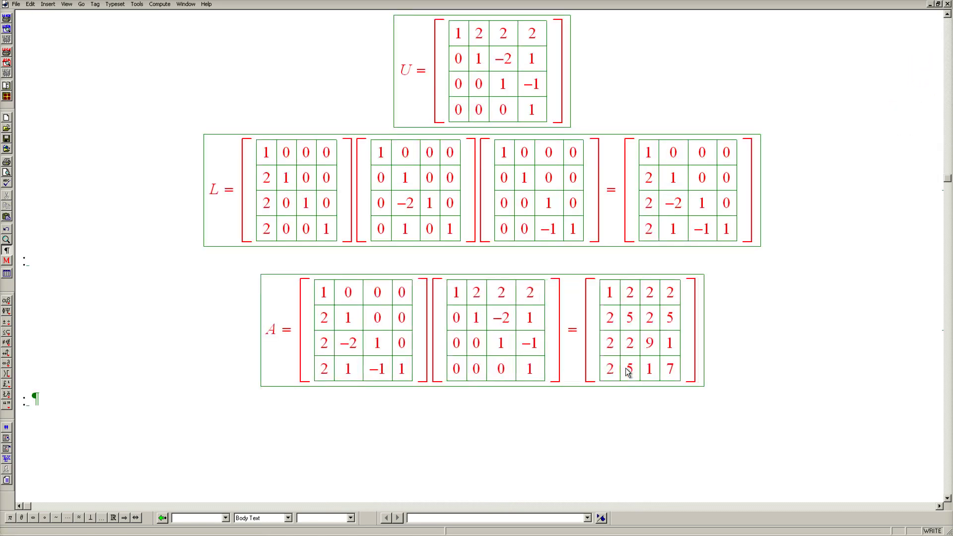
pyautogui.click(738, 346)
pyautogui.click(947, 14)
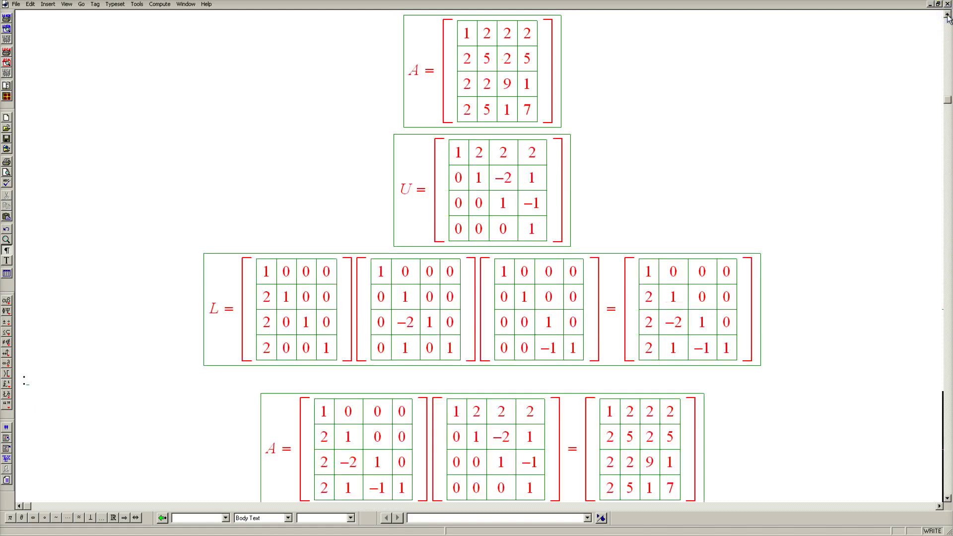